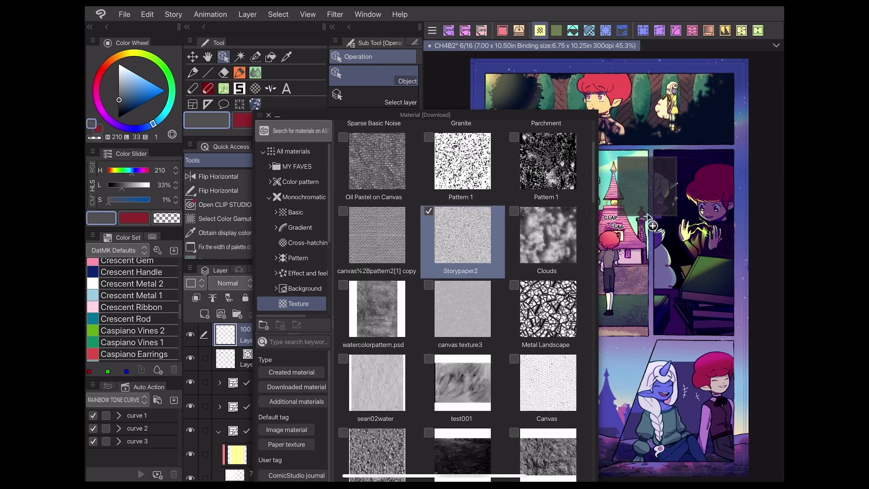
pyautogui.moveTo(461, 234); pyautogui.dragTo(648, 215)
# Try the Storypaper2 texture stretched across the middle panel, then remove it
pyautogui.moveTo(271, 430); pyautogui.dragTo(272, 334)
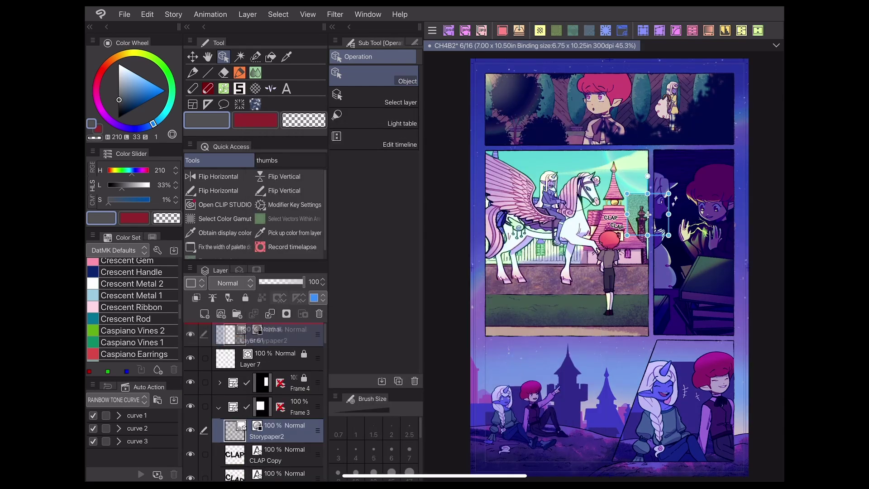
pyautogui.moveTo(626, 235)
pyautogui.mouseDown()
pyautogui.moveTo(468, 397)
pyautogui.moveTo(463, 337)
pyautogui.mouseUp()
pyautogui.press('Delete')
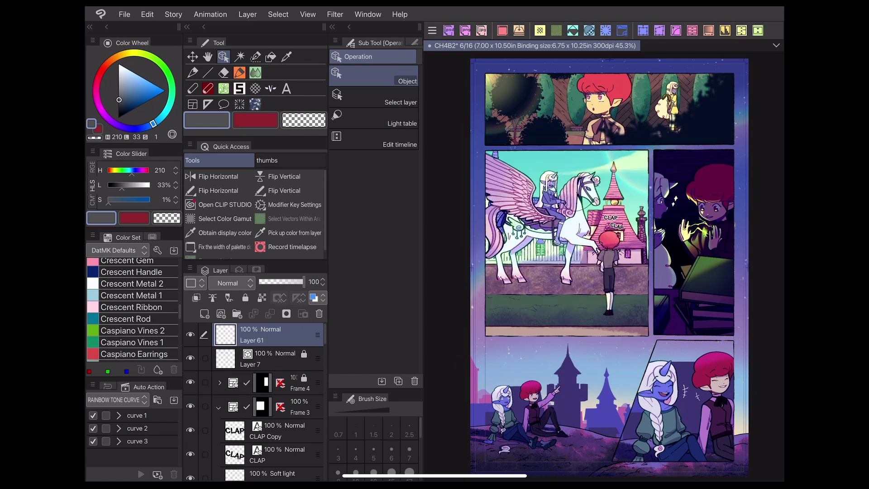
pyautogui.scroll(5, 462, 299)
# Try the 粗麻布 texture shrunk and rotated on the page, then discard it
pyautogui.click(377, 284)
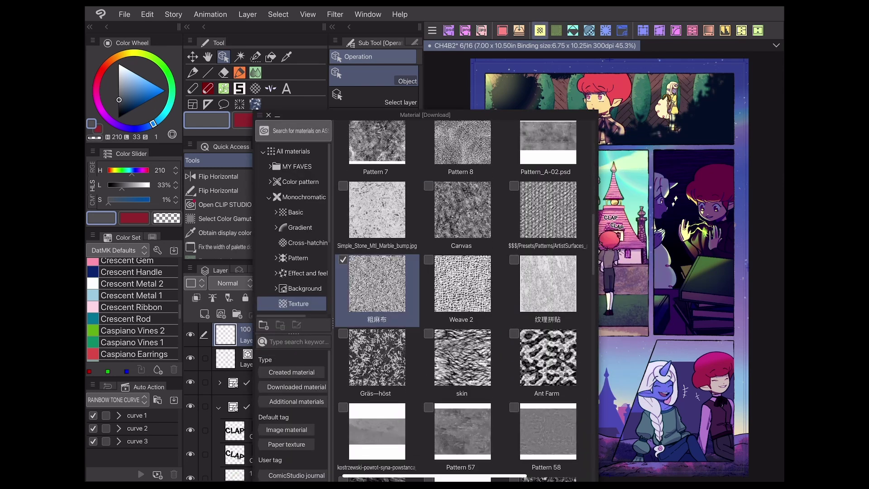
pyautogui.scroll(-1, 377, 283)
pyautogui.moveTo(376, 199); pyautogui.dragTo(640, 246)
pyautogui.moveTo(659, 299); pyautogui.dragTo(641, 249)
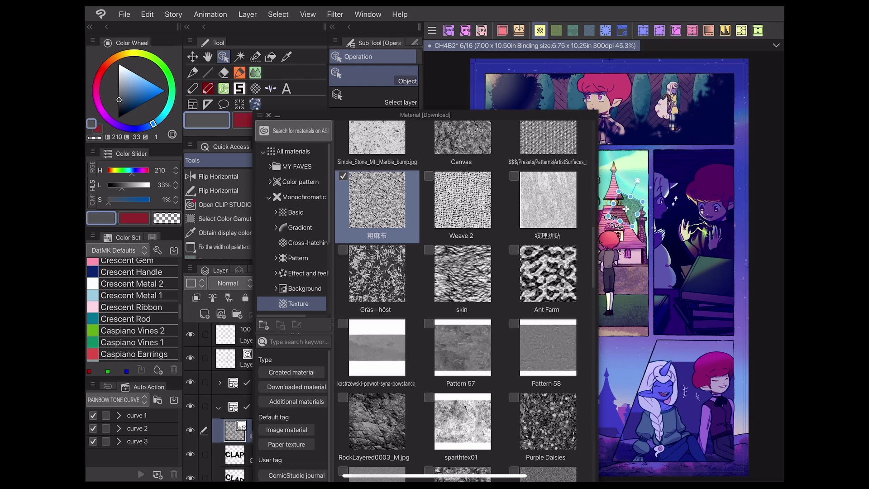
pyautogui.scroll(-5, 462, 299)
pyautogui.press('Delete')
pyautogui.scroll(-5, 462, 298)
pyautogui.scroll(-5, 461, 299)
pyautogui.scroll(-2, 461, 299)
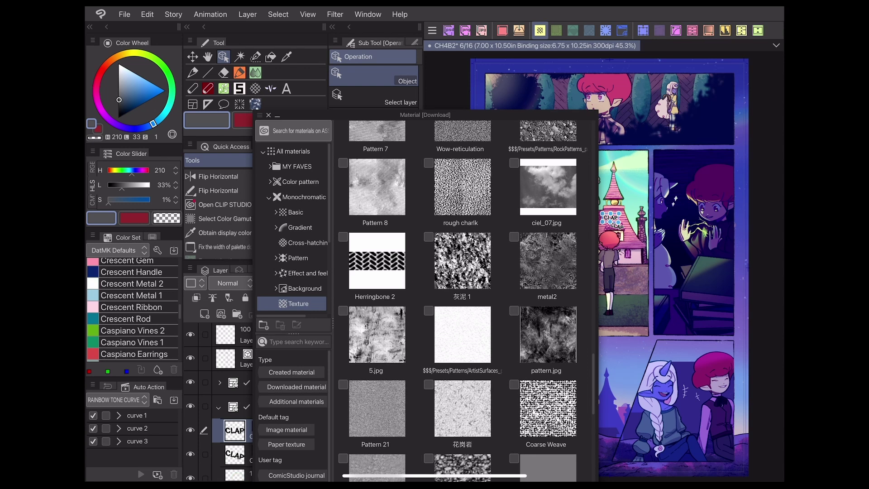
pyautogui.click(299, 197)
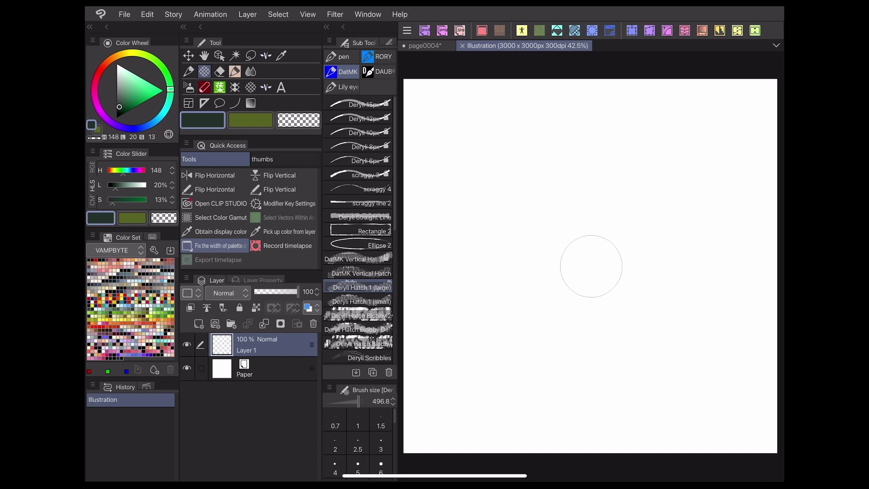
# Test Deryli Hatch 1 with black, green, orange and blue hatch strokes
pyautogui.moveTo(652, 140)
pyautogui.mouseDown()
pyautogui.moveTo(604, 115)
pyautogui.moveTo(421, 218)
pyautogui.moveTo(624, 184)
pyautogui.mouseUp()
pyautogui.moveTo(516, 164)
pyautogui.mouseDown()
pyautogui.moveTo(489, 218)
pyautogui.moveTo(550, 177)
pyautogui.moveTo(503, 204)
pyautogui.mouseUp()
pyautogui.click(158, 87)
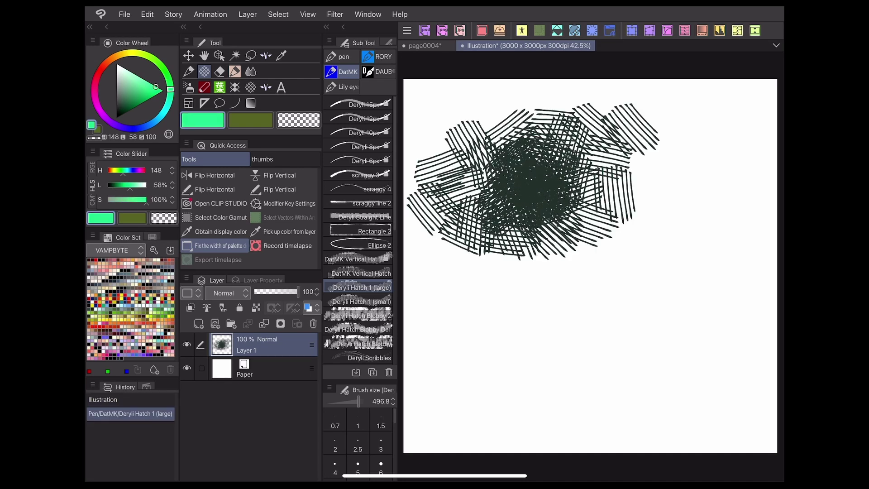
pyautogui.moveTo(509, 169)
pyautogui.mouseDown()
pyautogui.moveTo(597, 197)
pyautogui.moveTo(583, 265)
pyautogui.mouseUp()
pyautogui.click(106, 63)
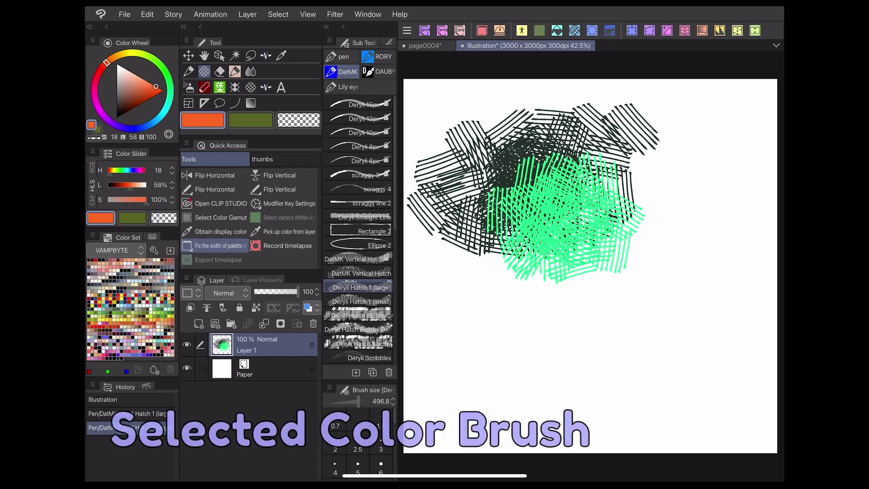
pyautogui.moveTo(598, 231)
pyautogui.mouseDown()
pyautogui.moveTo(503, 298)
pyautogui.moveTo(448, 245)
pyautogui.mouseUp()
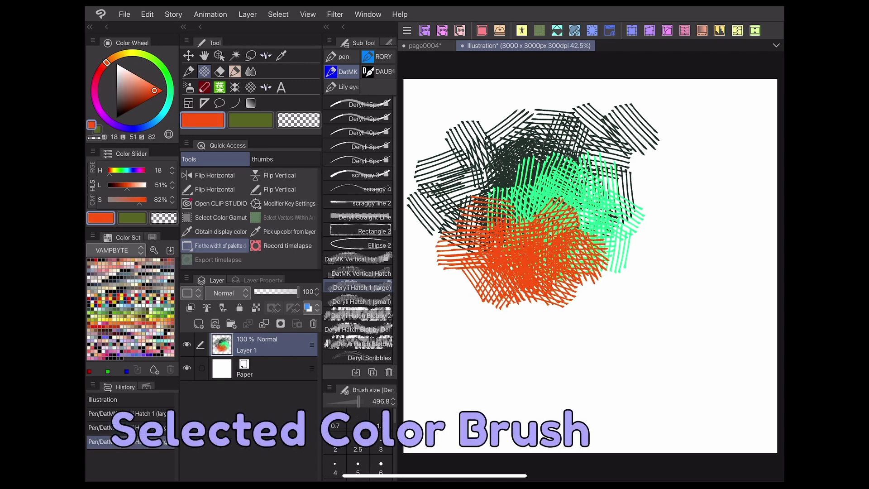
pyautogui.click(130, 129)
pyautogui.moveTo(645, 285)
pyautogui.mouseDown()
pyautogui.moveTo(543, 204)
pyautogui.moveTo(529, 252)
pyautogui.moveTo(553, 286)
pyautogui.mouseUp()
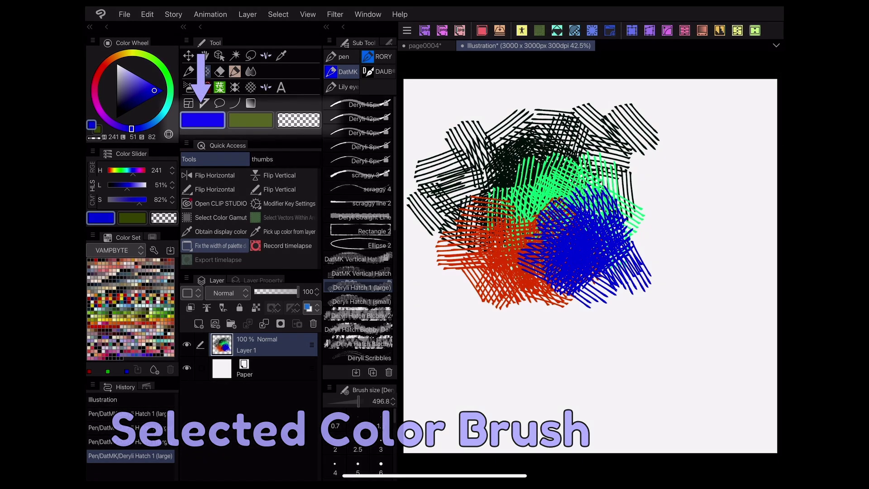
# Test sparkle brushes with triangle and pink strokes, then pick green
pyautogui.click(234, 87)
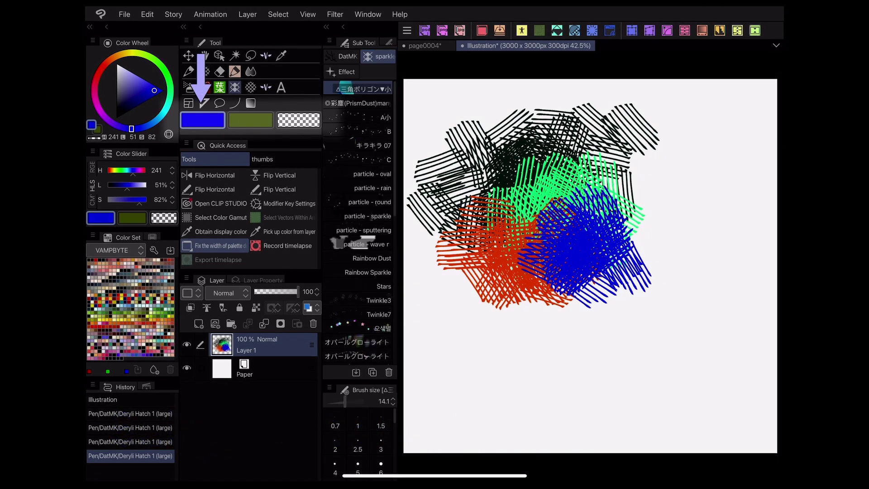
pyautogui.moveTo(679, 197)
pyautogui.mouseDown()
pyautogui.moveTo(706, 210)
pyautogui.moveTo(679, 279)
pyautogui.moveTo(706, 319)
pyautogui.moveTo(712, 258)
pyautogui.moveTo(747, 217)
pyautogui.moveTo(747, 285)
pyautogui.mouseUp()
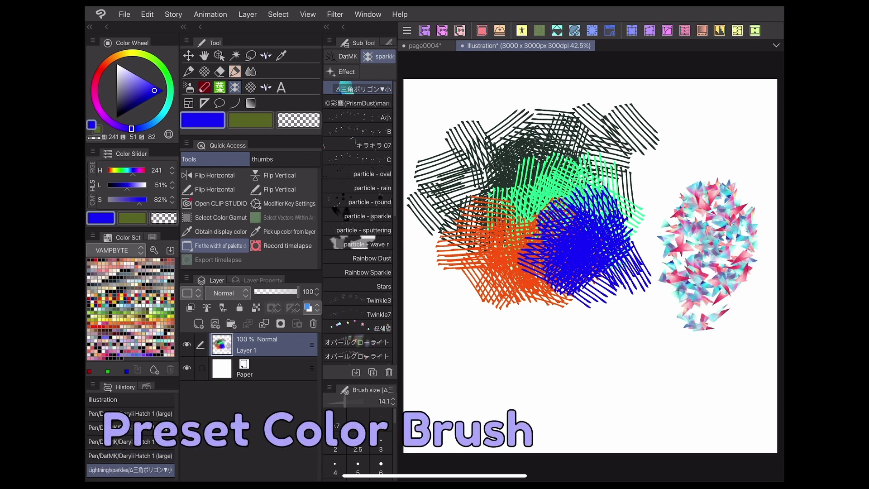
pyautogui.click(98, 72)
pyautogui.click(145, 80)
pyautogui.moveTo(682, 272)
pyautogui.mouseDown()
pyautogui.moveTo(652, 299)
pyautogui.moveTo(662, 336)
pyautogui.moveTo(720, 306)
pyautogui.moveTo(706, 360)
pyautogui.moveTo(638, 353)
pyautogui.moveTo(648, 299)
pyautogui.moveTo(612, 257)
pyautogui.moveTo(724, 336)
pyautogui.moveTo(668, 360)
pyautogui.moveTo(607, 332)
pyautogui.mouseUp()
pyautogui.click(169, 83)
pyautogui.click(163, 90)
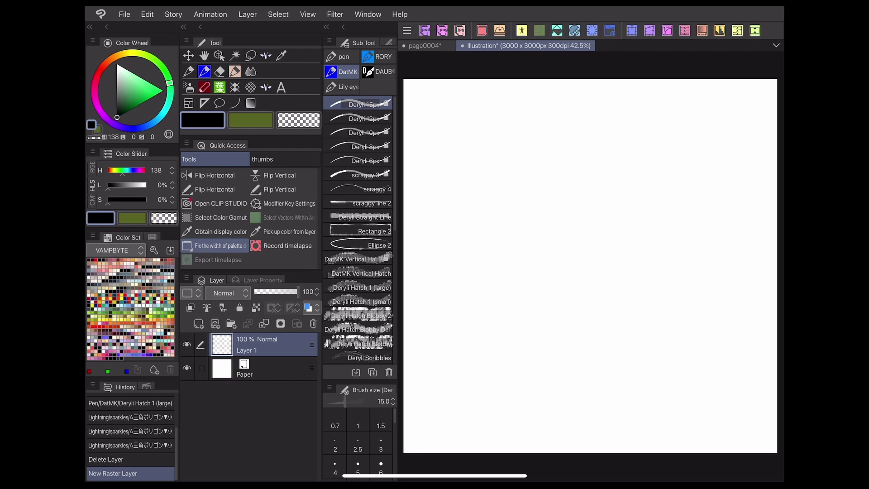
# Draw a black scribble of cursive loops and hatching with Deryli 15px and hatch brushes
pyautogui.moveTo(574, 198)
pyautogui.mouseDown()
pyautogui.moveTo(607, 225)
pyautogui.moveTo(564, 207)
pyautogui.moveTo(548, 246)
pyautogui.mouseUp()
pyautogui.moveTo(608, 180)
pyautogui.mouseDown()
pyautogui.moveTo(557, 257)
pyautogui.moveTo(567, 254)
pyautogui.mouseUp()
pyautogui.moveTo(604, 204); pyautogui.dragTo(574, 258)
pyautogui.click(358, 259)
pyautogui.moveTo(598, 190); pyautogui.dragTo(580, 238)
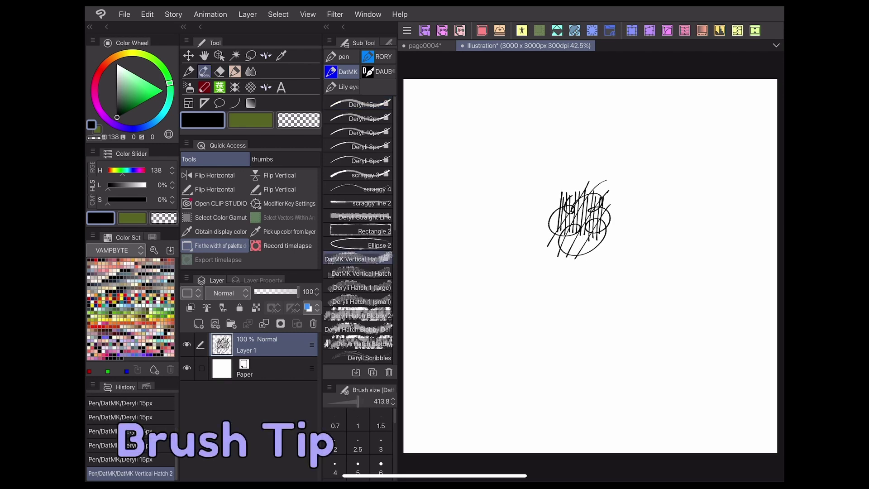
pyautogui.moveTo(563, 207)
pyautogui.mouseDown()
pyautogui.moveTo(597, 255)
pyautogui.moveTo(611, 242)
pyautogui.mouseUp()
pyautogui.click(357, 287)
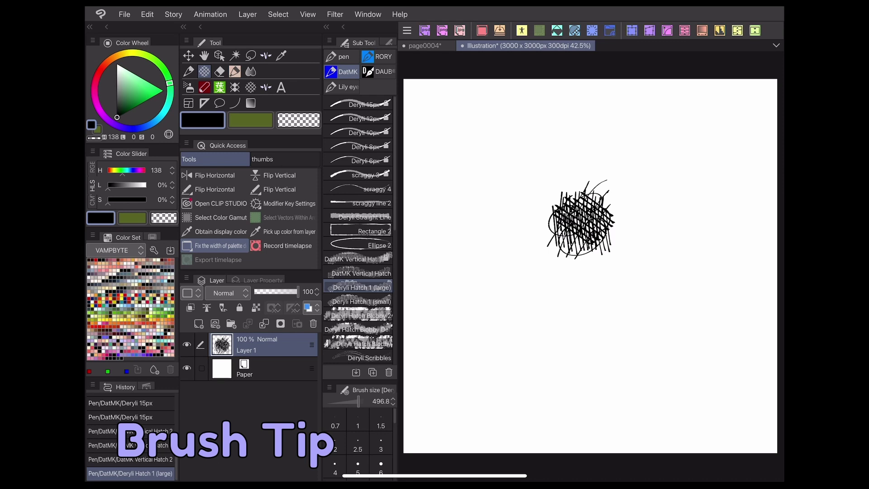
pyautogui.click(357, 104)
pyautogui.moveTo(563, 191); pyautogui.dragTo(544, 231)
pyautogui.moveTo(598, 187)
pyautogui.mouseDown()
pyautogui.moveTo(619, 224)
pyautogui.moveTo(592, 223)
pyautogui.mouseUp()
# Raise the pen size to 26.3 and scale the scribble up across the canvas
pyautogui.moveTo(346, 401); pyautogui.dragTo(347, 401)
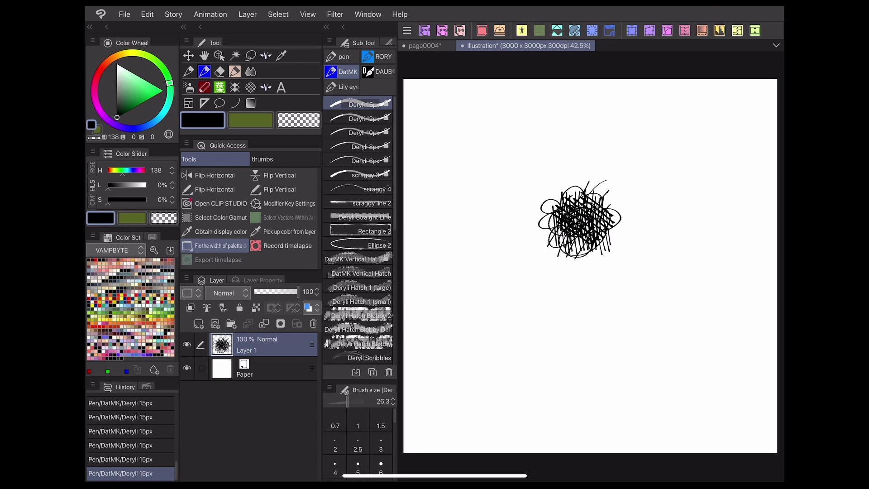
pyautogui.hotkey('ctrl', 't')
pyautogui.moveTo(626, 265)
pyautogui.mouseDown()
pyautogui.moveTo(620, 320)
pyautogui.moveTo(658, 357)
pyautogui.moveTo(679, 342)
pyautogui.mouseUp()
pyautogui.press('Return')
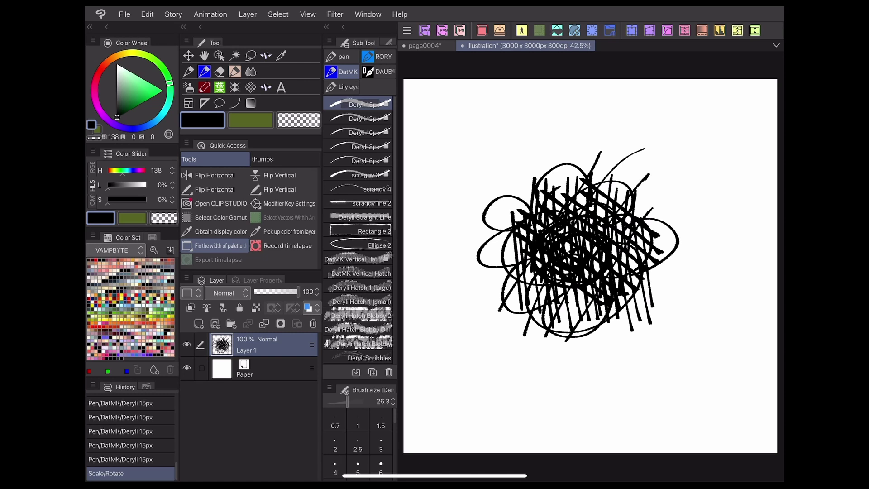
# Change the scribble layer's Expression color from Color to Gray in Layer Property
pyautogui.click(263, 280)
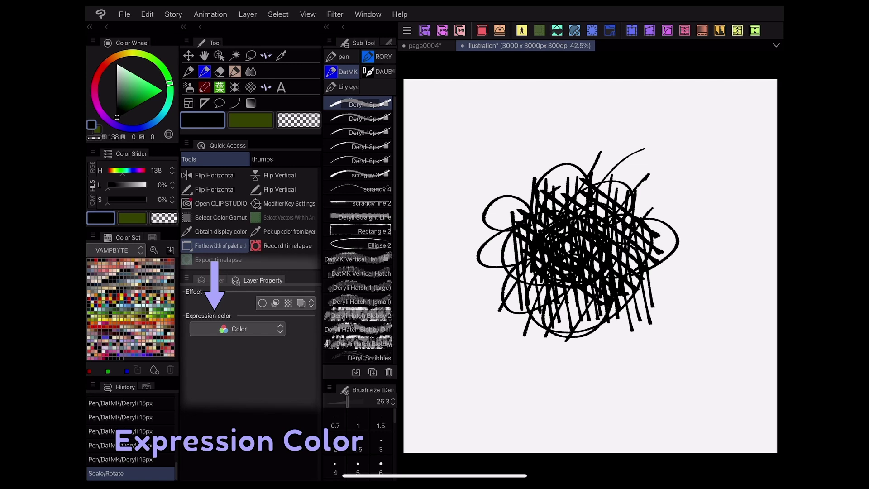
pyautogui.click(237, 328)
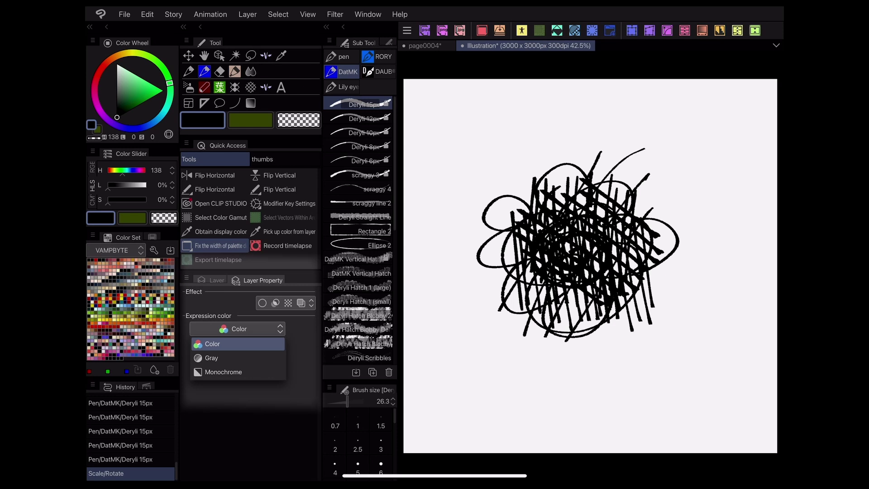
pyautogui.click(212, 343)
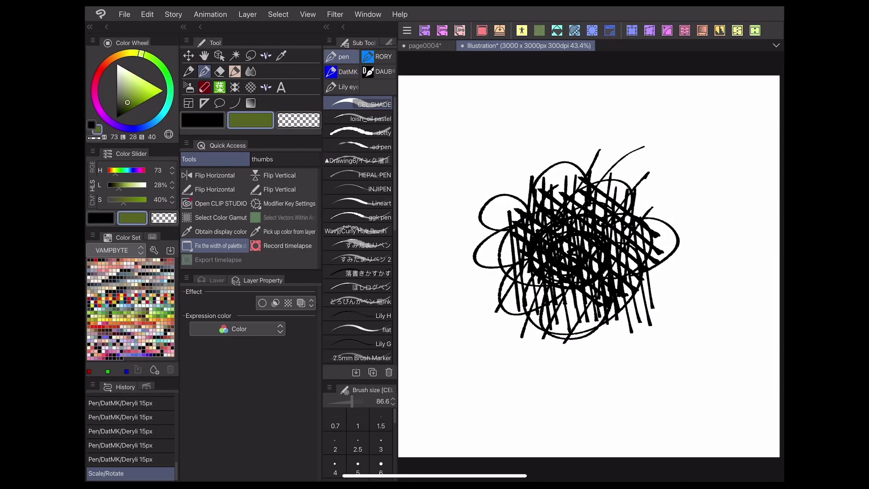
pyautogui.moveTo(434, 99)
pyautogui.mouseDown()
pyautogui.moveTo(427, 120)
pyautogui.moveTo(448, 124)
pyautogui.moveTo(500, 106)
pyautogui.moveTo(506, 119)
pyautogui.moveTo(519, 101)
pyautogui.moveTo(535, 123)
pyautogui.moveTo(560, 105)
pyautogui.mouseUp()
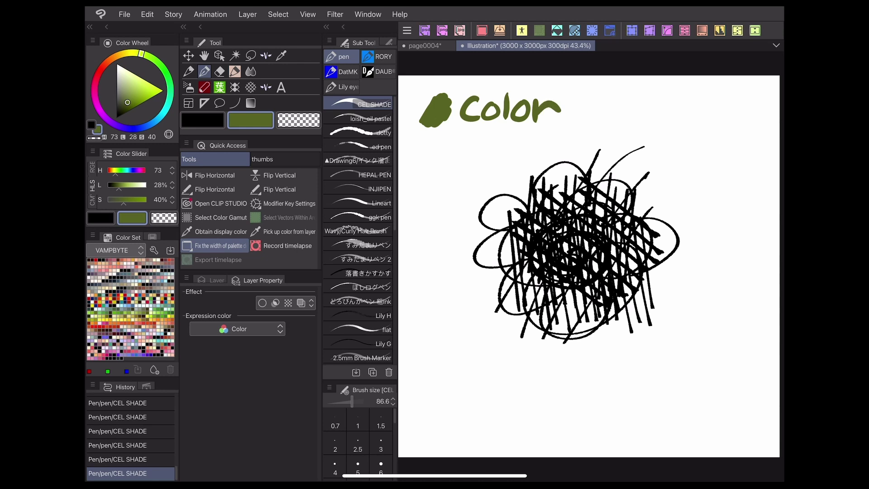
pyautogui.click(237, 328)
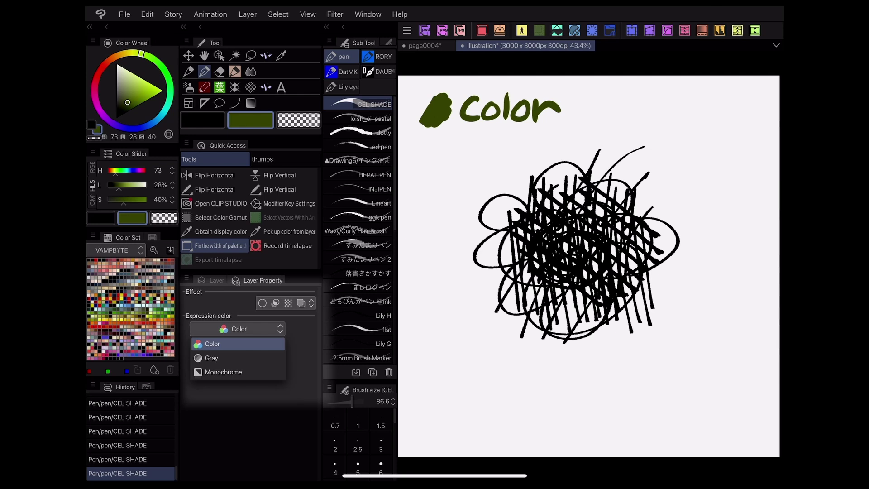
pyautogui.click(212, 358)
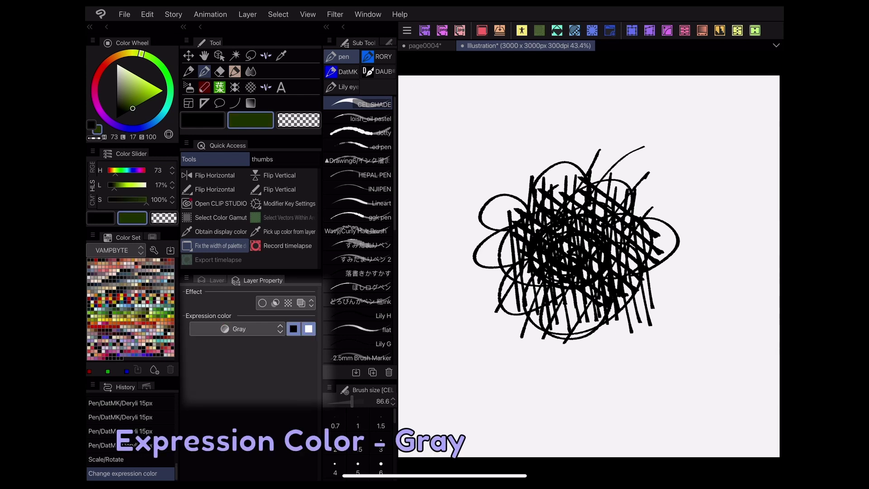
pyautogui.click(212, 280)
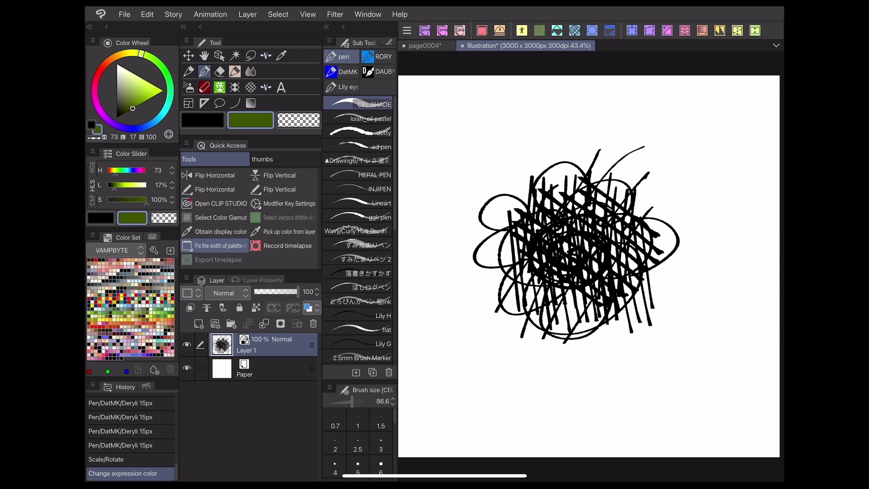
# Register the scribble as an image material named Hatch, usable as a brush tip
pyautogui.press('k')
pyautogui.moveTo(576, 243); pyautogui.dragTo(585, 251)
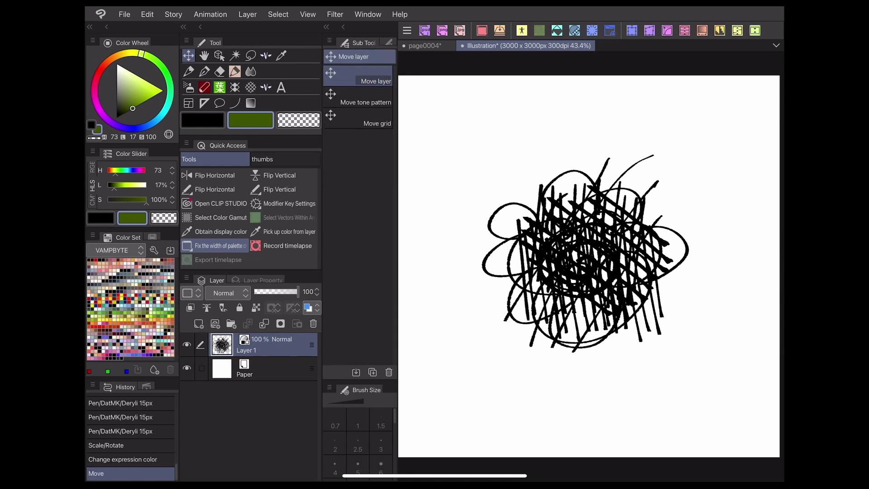
pyautogui.click(146, 13)
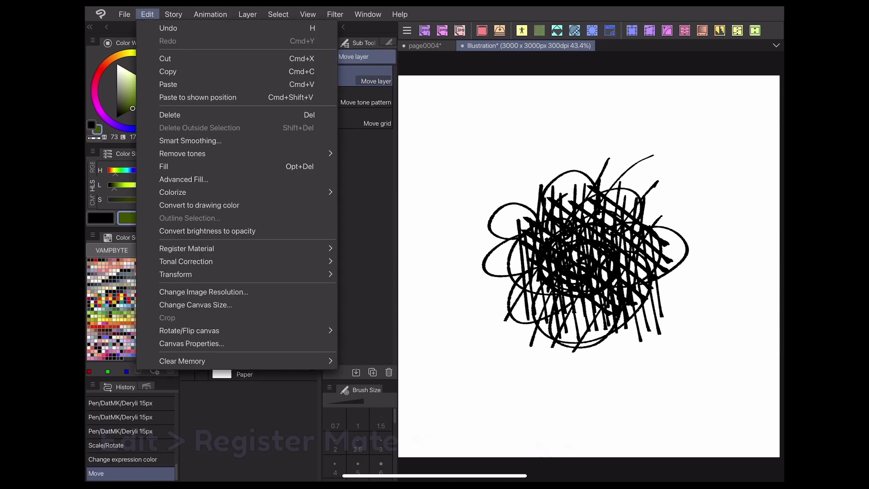
pyautogui.click(186, 248)
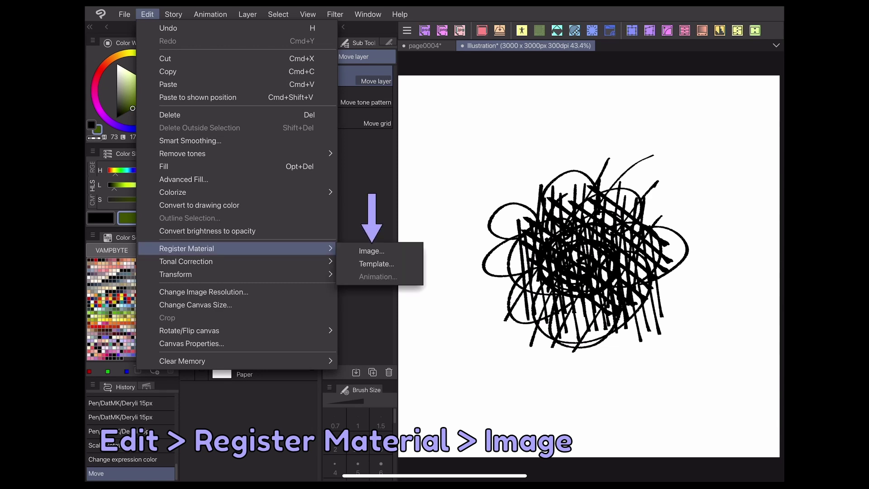
pyautogui.click(371, 250)
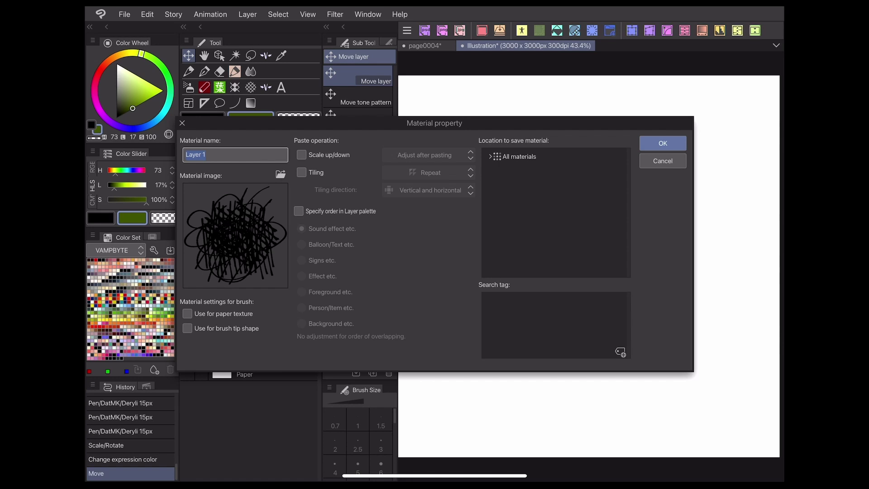
pyautogui.click(188, 328)
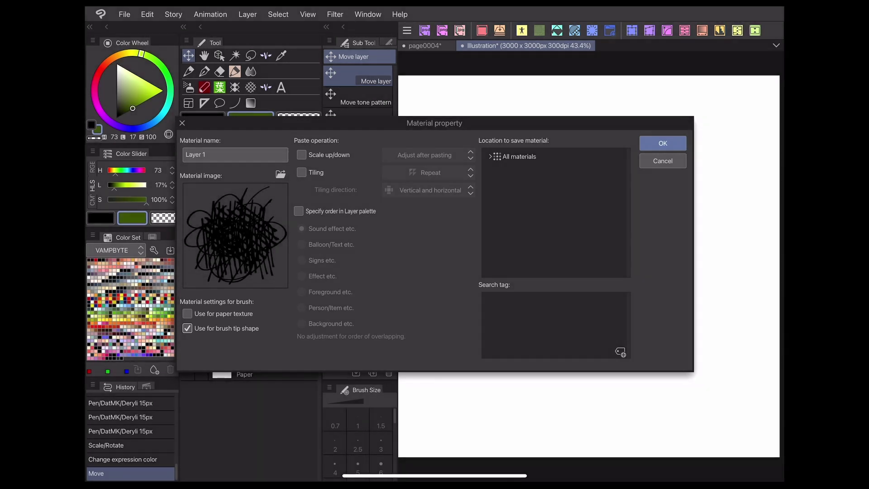
pyautogui.click(235, 154)
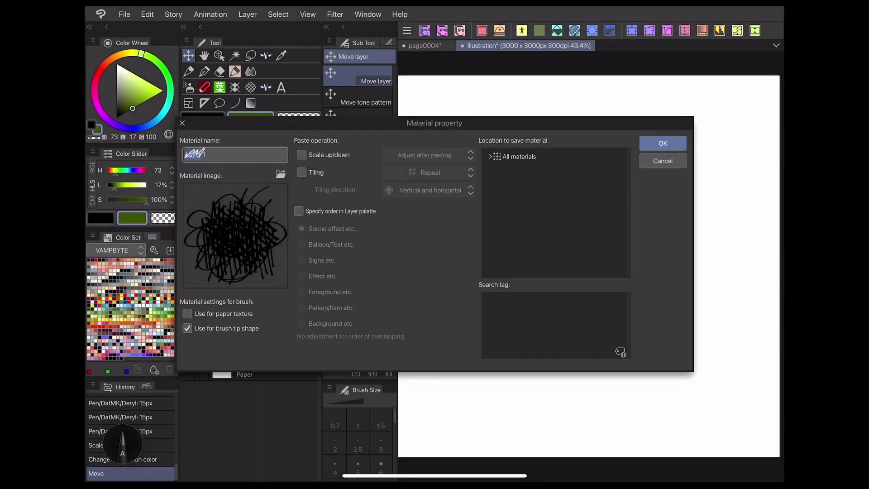
pyautogui.write('Hatch')
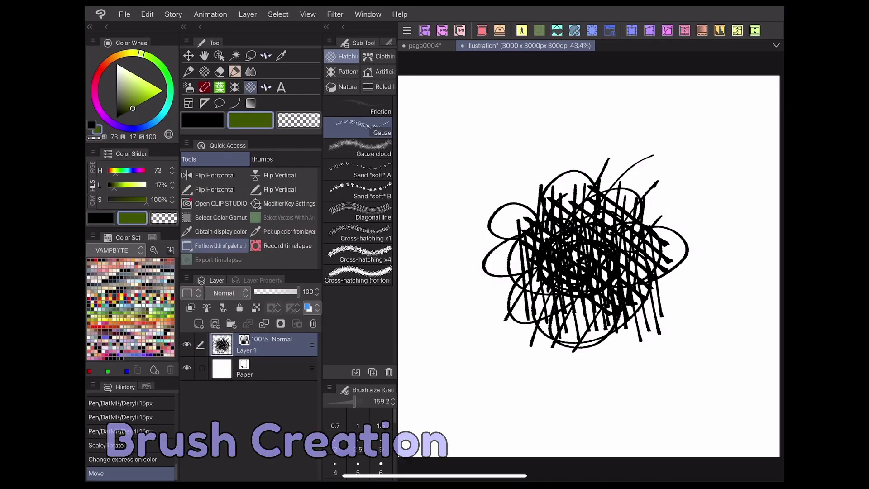
# Duplicate Cross-hatching x4 as 'New Brush' and show its tool properties
pyautogui.click(359, 255)
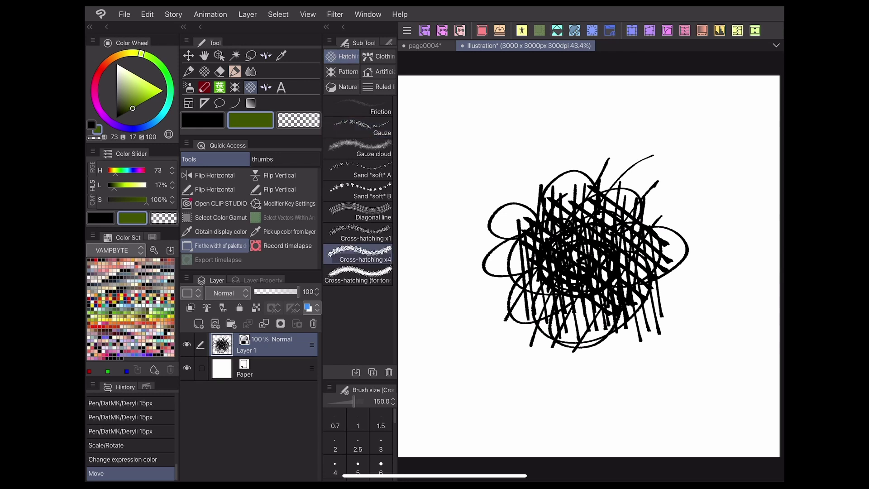
pyautogui.click(372, 372)
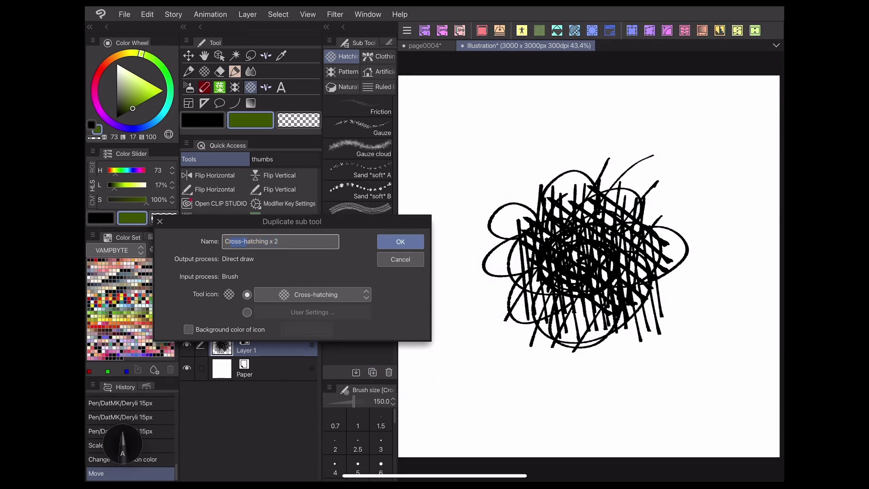
pyautogui.moveTo(198, 249); pyautogui.dragTo(292, 240)
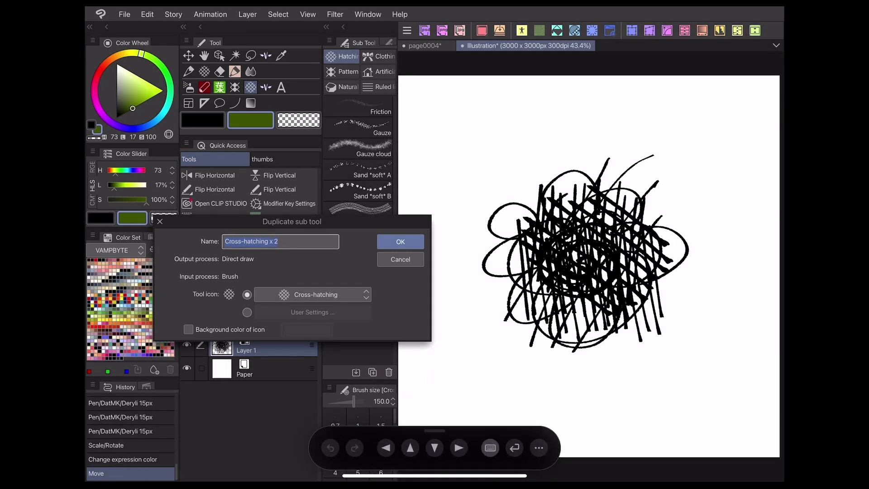
pyautogui.click(490, 448)
pyautogui.write('New ')
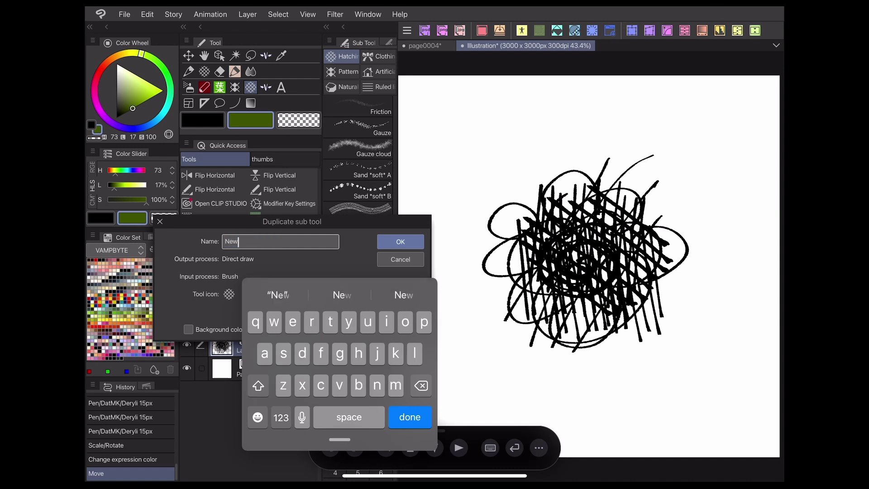
pyautogui.write('Brus')
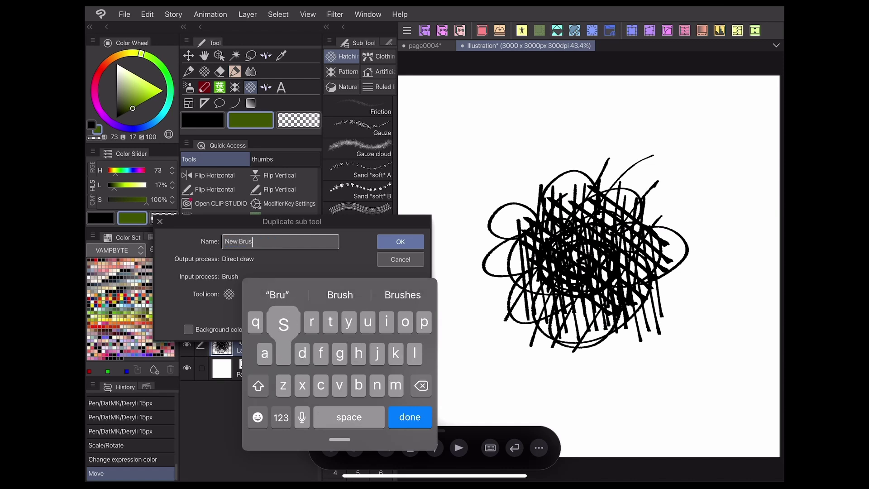
pyautogui.write('h')
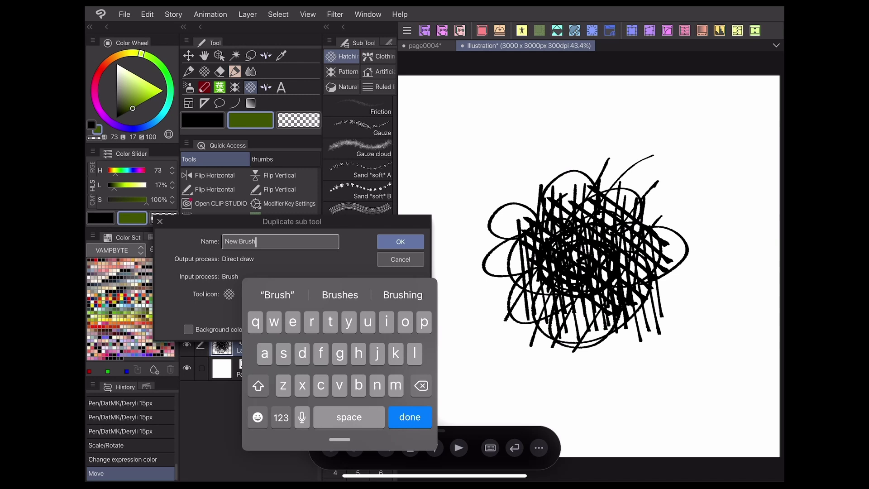
pyautogui.click(399, 241)
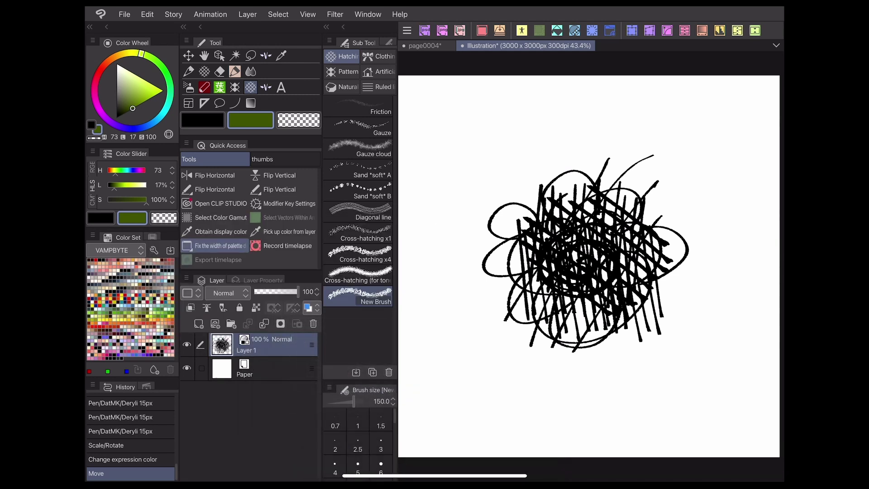
pyautogui.click(388, 42)
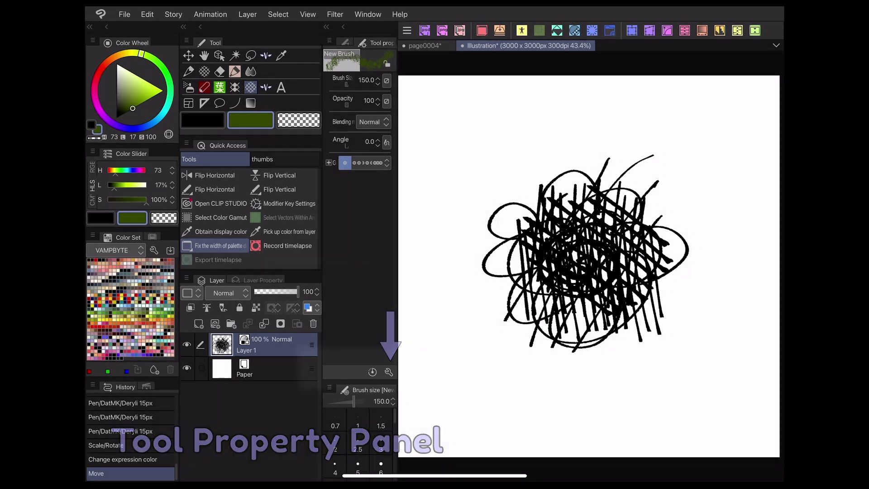
# Replace New Brush's old brush tip with the Hatch material
pyautogui.click(388, 371)
pyautogui.click(337, 209)
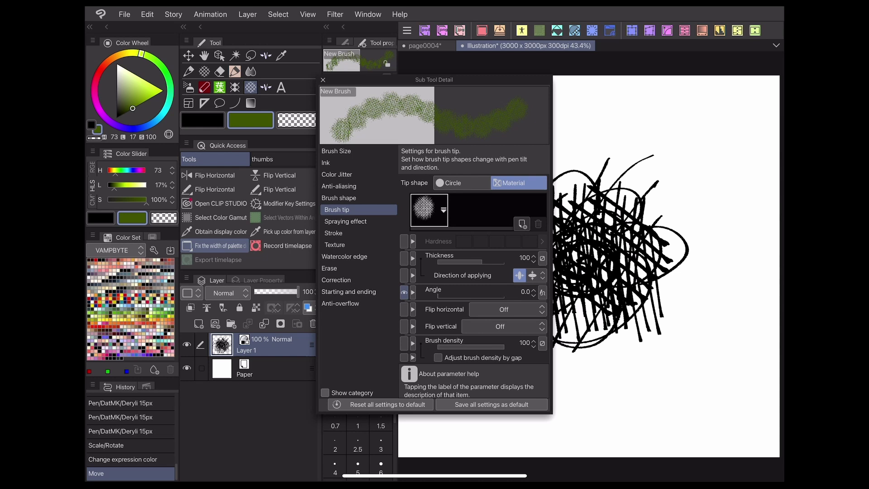
pyautogui.click(429, 210)
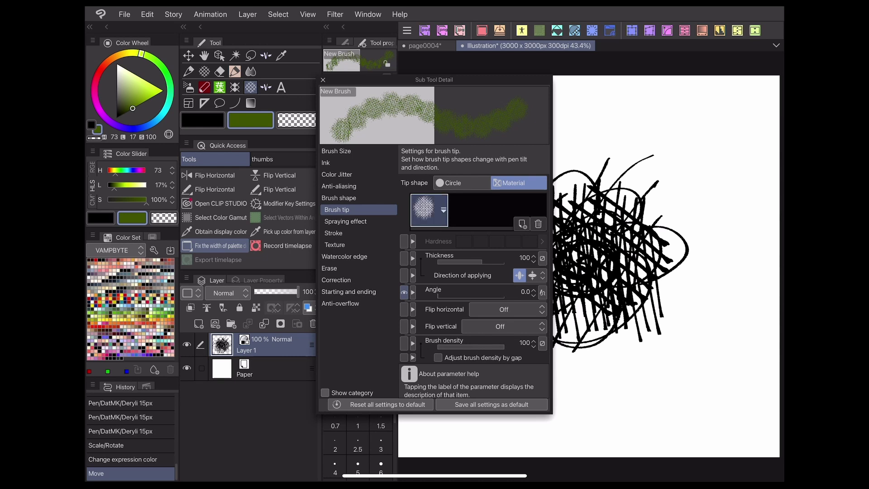
pyautogui.click(538, 223)
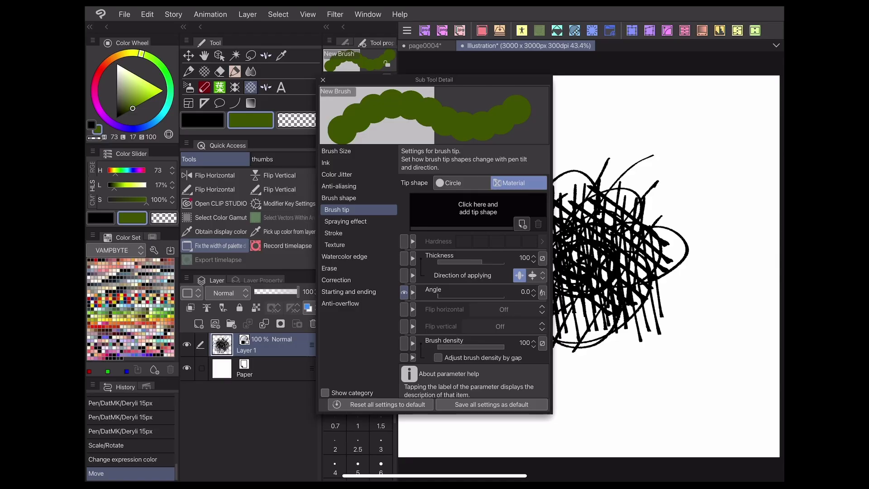
pyautogui.click(478, 208)
pyautogui.scroll(-5, 465, 268)
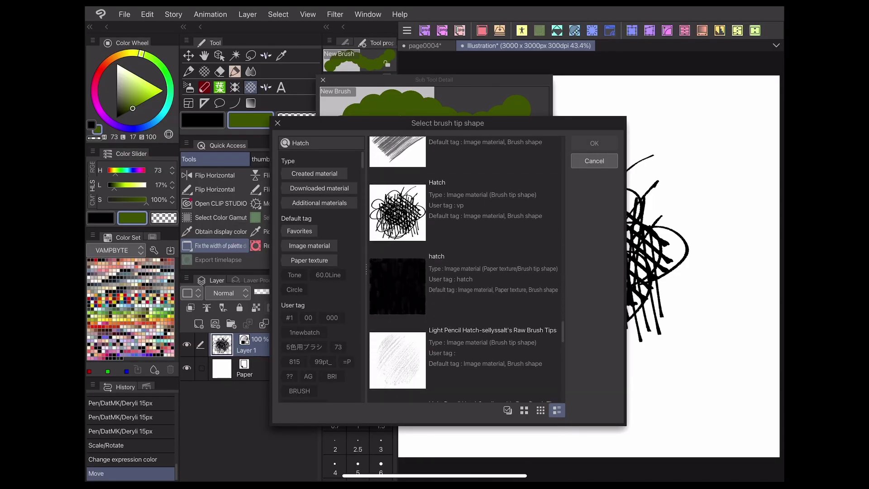
pyautogui.click(464, 211)
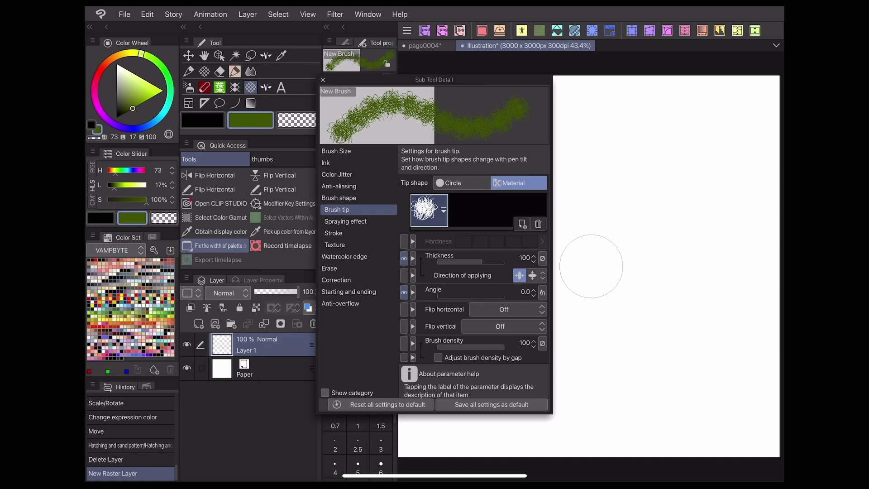
# Set the brush tip thickness to 173 and angle to 31.6
pyautogui.moveTo(481, 262); pyautogui.dragTo(486, 261)
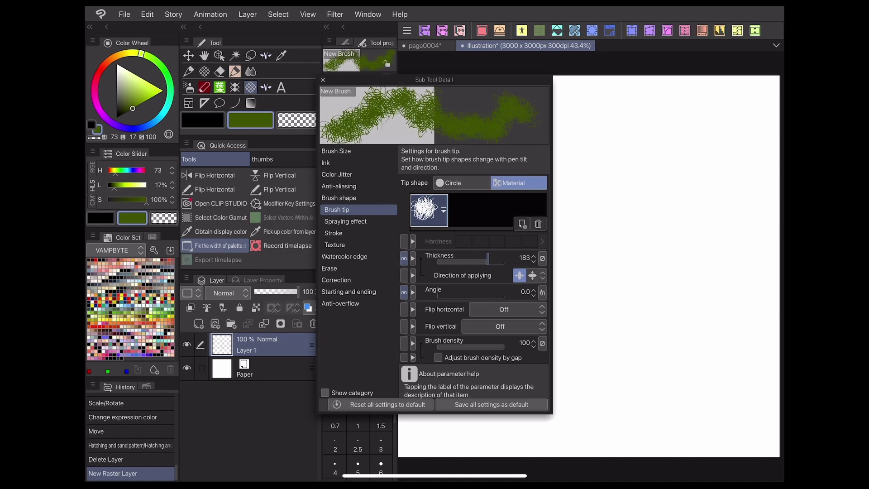
pyautogui.moveTo(438, 297); pyautogui.dragTo(443, 296)
pyautogui.moveTo(502, 346); pyautogui.dragTo(500, 346)
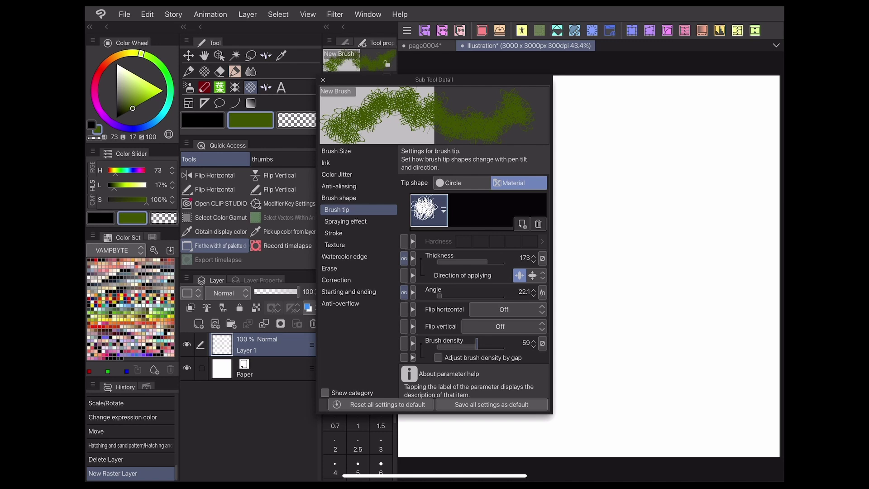
pyautogui.moveTo(441, 297); pyautogui.dragTo(444, 296)
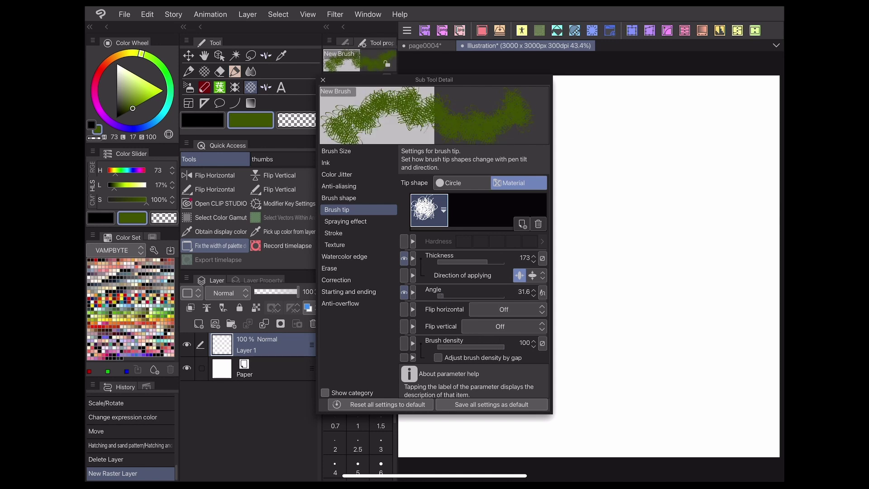
pyautogui.click(439, 255)
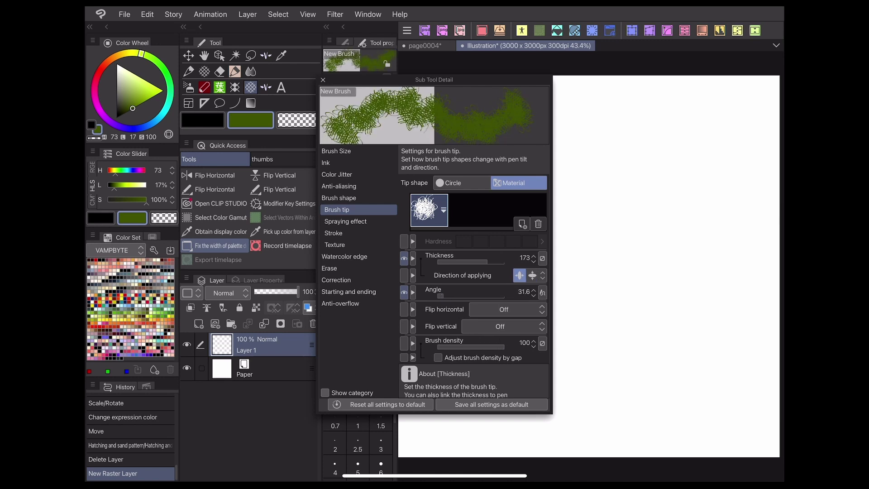
# Paint dark-green scribbles across the canvas with New Brush
pyautogui.click(322, 80)
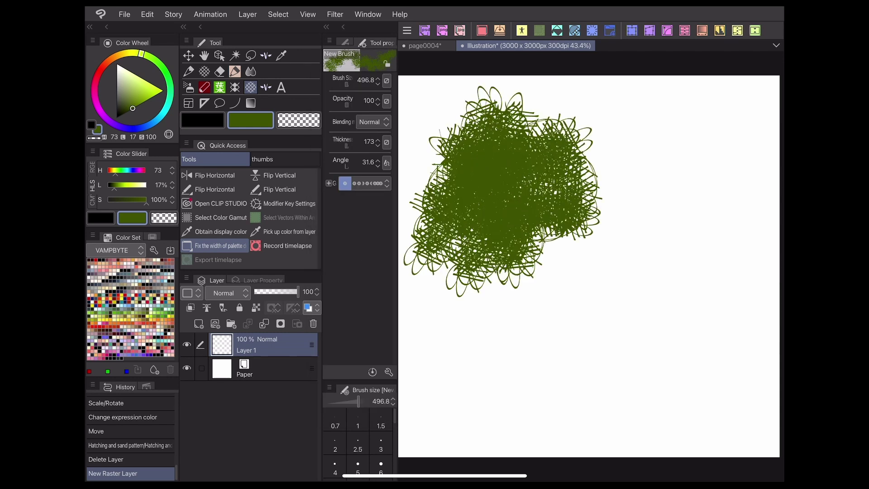
pyautogui.moveTo(441, 150); pyautogui.dragTo(611, 203)
pyautogui.hotkey('ctrl', 'z')
pyautogui.moveTo(475, 136); pyautogui.dragTo(517, 204)
pyautogui.moveTo(489, 162)
pyautogui.mouseDown()
pyautogui.moveTo(476, 224)
pyautogui.moveTo(448, 257)
pyautogui.moveTo(577, 258)
pyautogui.moveTo(638, 183)
pyautogui.mouseUp()
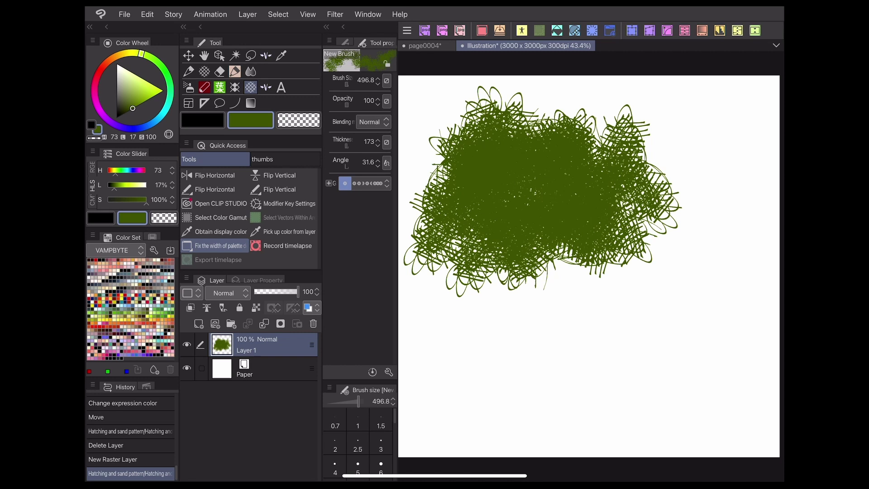
# Paint light-green scribbles over the blob and its lower edges
pyautogui.click(148, 90)
pyautogui.moveTo(475, 163)
pyautogui.mouseDown()
pyautogui.moveTo(489, 258)
pyautogui.moveTo(597, 225)
pyautogui.mouseUp()
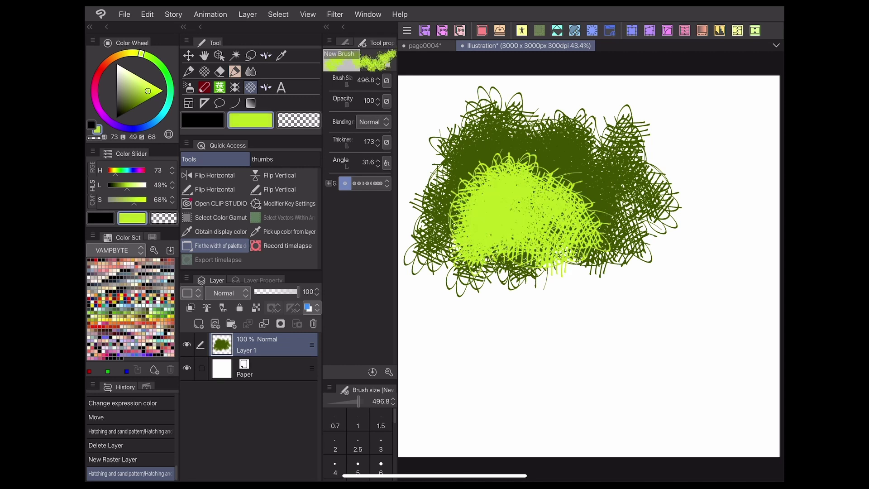
pyautogui.moveTo(489, 258)
pyautogui.mouseDown()
pyautogui.moveTo(434, 156)
pyautogui.moveTo(631, 244)
pyautogui.moveTo(441, 285)
pyautogui.moveTo(421, 177)
pyautogui.mouseUp()
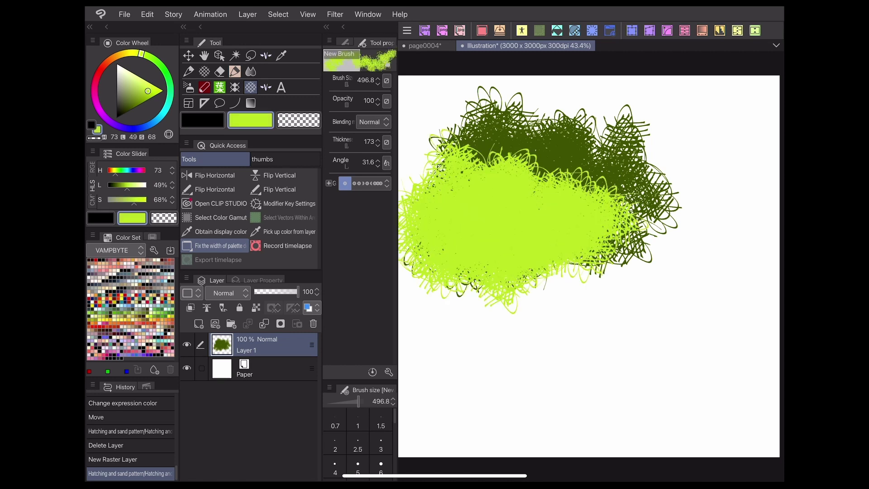
pyautogui.moveTo(631, 224)
pyautogui.mouseDown()
pyautogui.moveTo(543, 298)
pyautogui.moveTo(530, 289)
pyautogui.moveTo(434, 299)
pyautogui.moveTo(404, 231)
pyautogui.mouseUp()
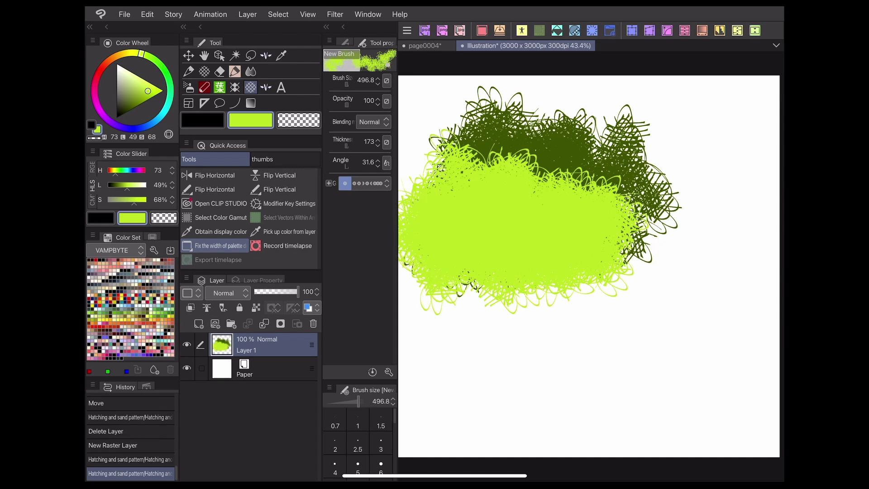
# Eyedrop a medium green and paint more scribbles over the blob
pyautogui.click(220, 231)
pyautogui.click(544, 129)
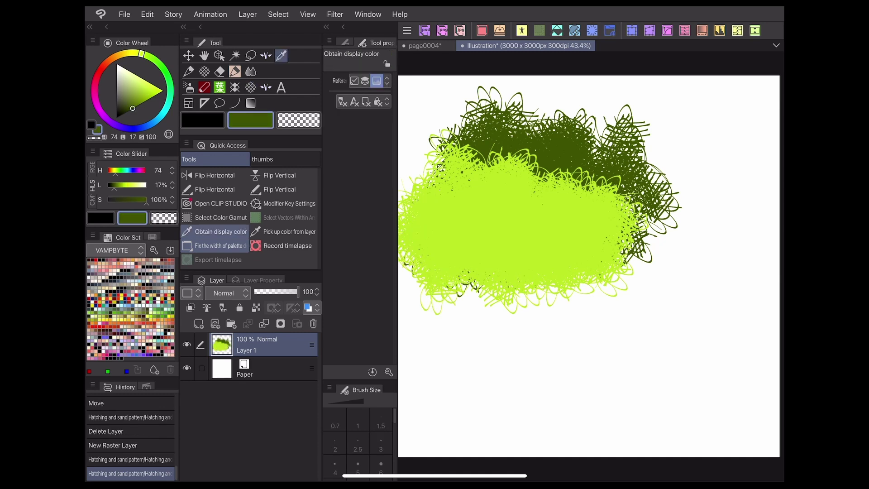
pyautogui.click(140, 99)
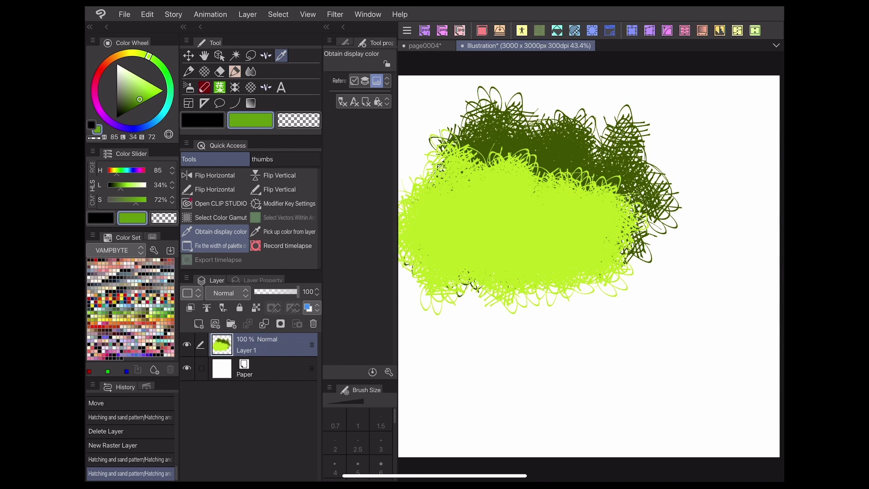
pyautogui.press('b')
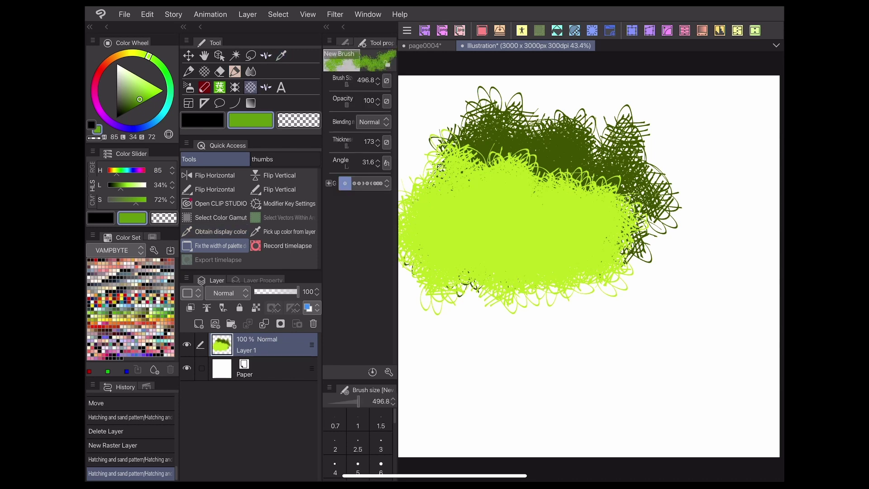
pyautogui.moveTo(469, 232)
pyautogui.mouseDown()
pyautogui.moveTo(530, 325)
pyautogui.moveTo(414, 272)
pyautogui.mouseUp()
pyautogui.moveTo(550, 190); pyautogui.dragTo(625, 285)
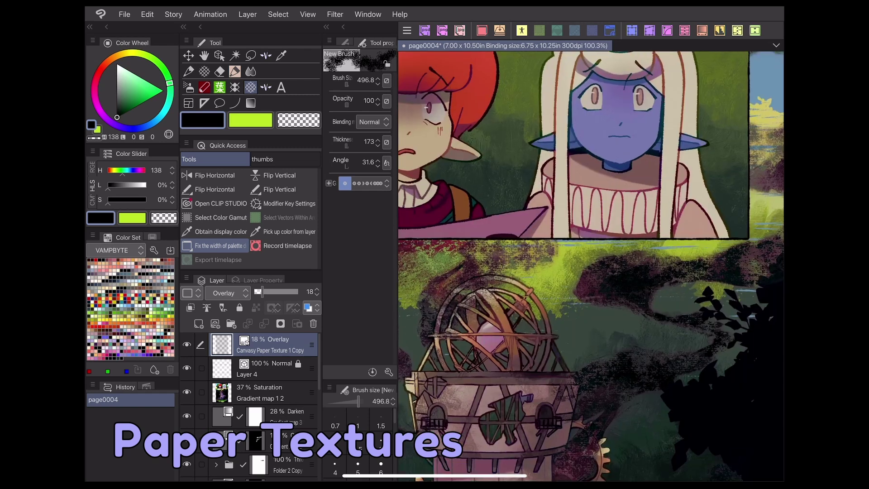
pyautogui.scroll(5, 591, 258)
# Toggle the Canvasy Paper Texture layer off and on repeatedly to compare the face
pyautogui.click(187, 344)
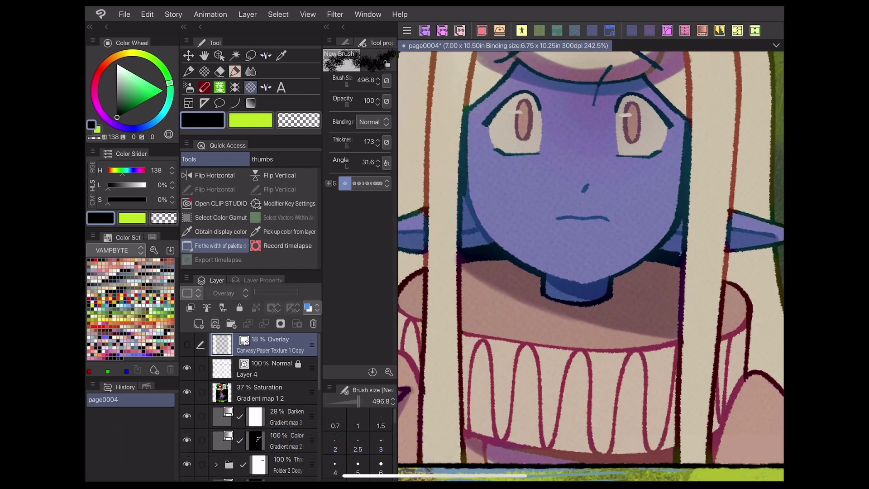
pyautogui.click(187, 344)
pyautogui.click(187, 344)
pyautogui.click(186, 344)
pyautogui.click(186, 344)
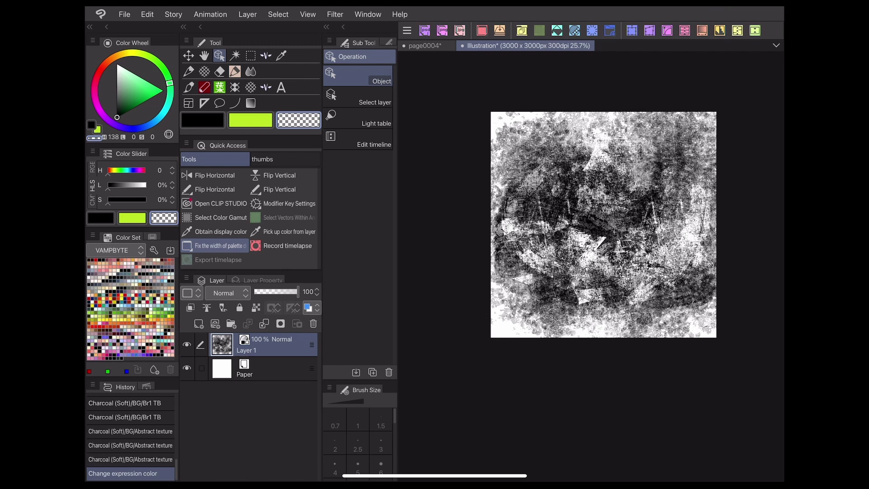
# Register the grunge image as 'Texture Test' paper texture with scaling and Tiling (Reverse)
pyautogui.click(146, 14)
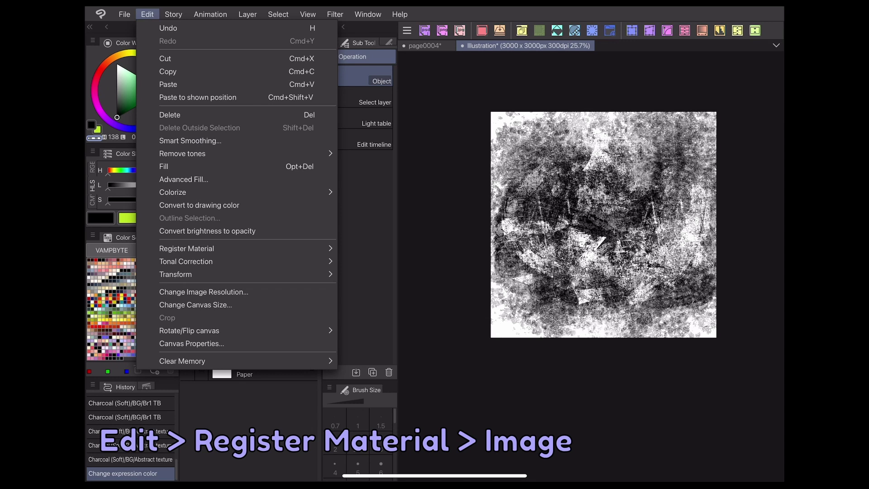
pyautogui.click(187, 248)
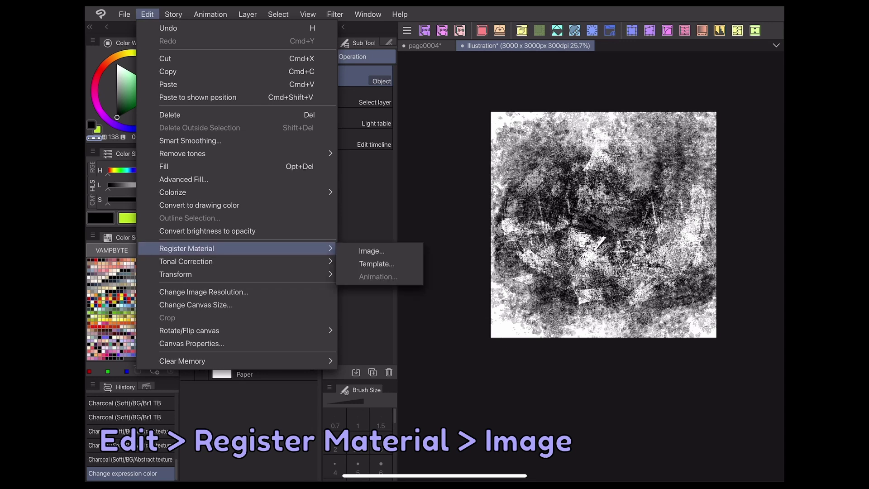
pyautogui.click(372, 251)
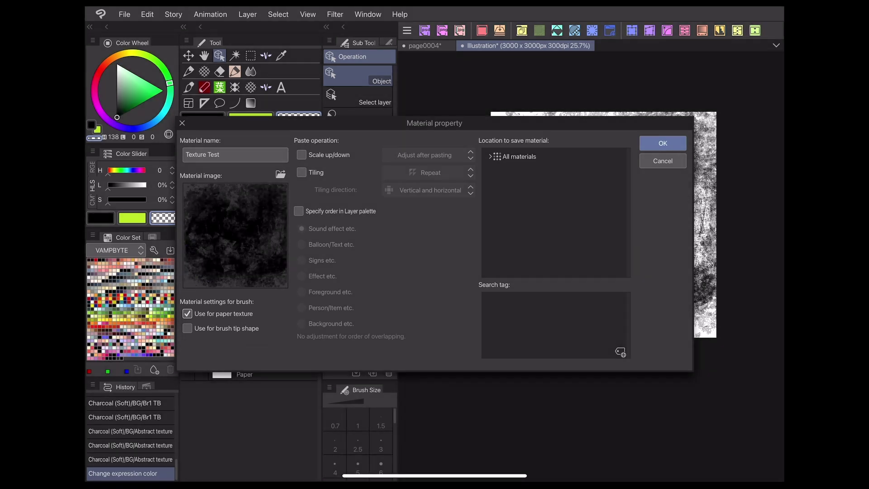
pyautogui.click(302, 155)
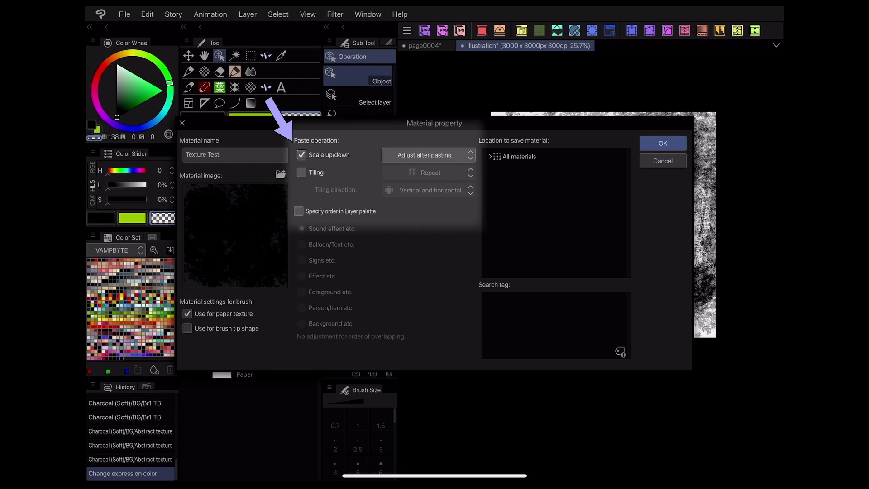
pyautogui.click(302, 173)
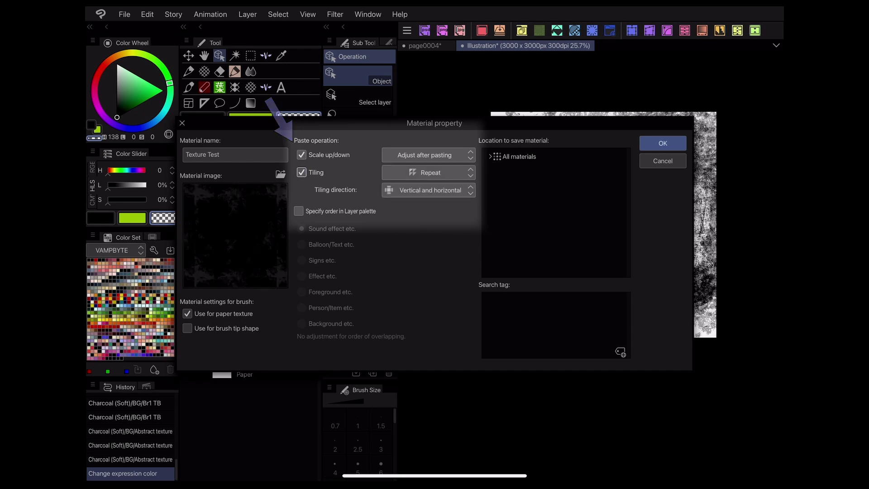
pyautogui.click(429, 173)
pyautogui.click(408, 201)
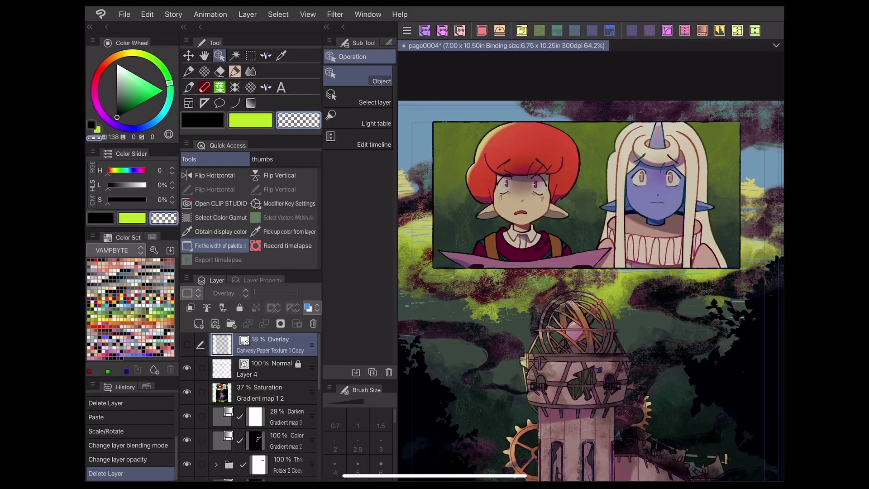
# Paste the Texture Test image material from the Material library onto the comic page
pyautogui.click(521, 30)
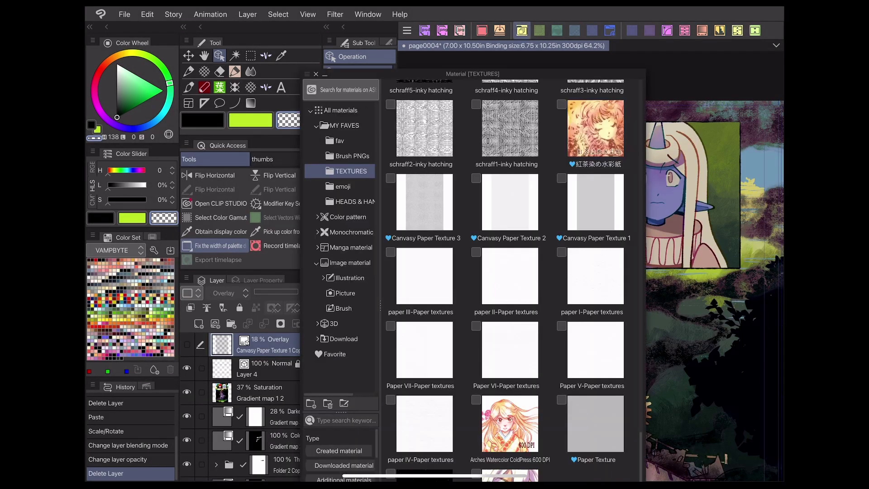
pyautogui.click(316, 125)
pyautogui.click(349, 186)
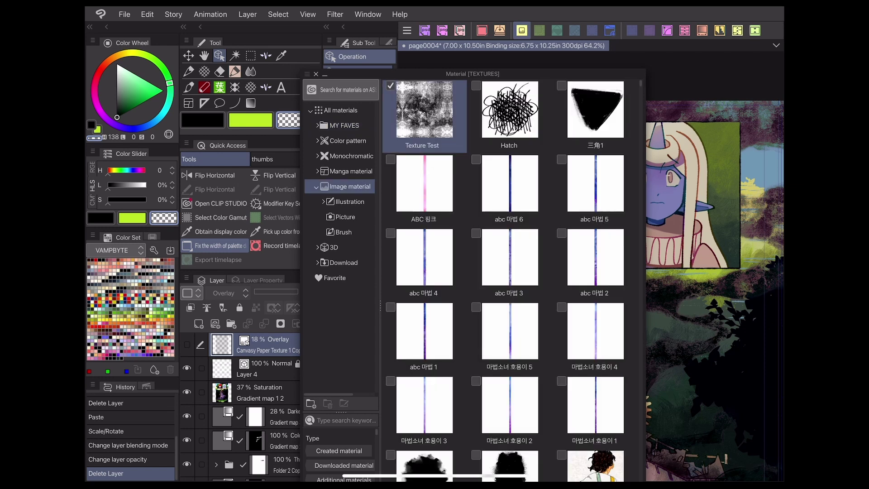
pyautogui.moveTo(424, 109); pyautogui.dragTo(665, 170)
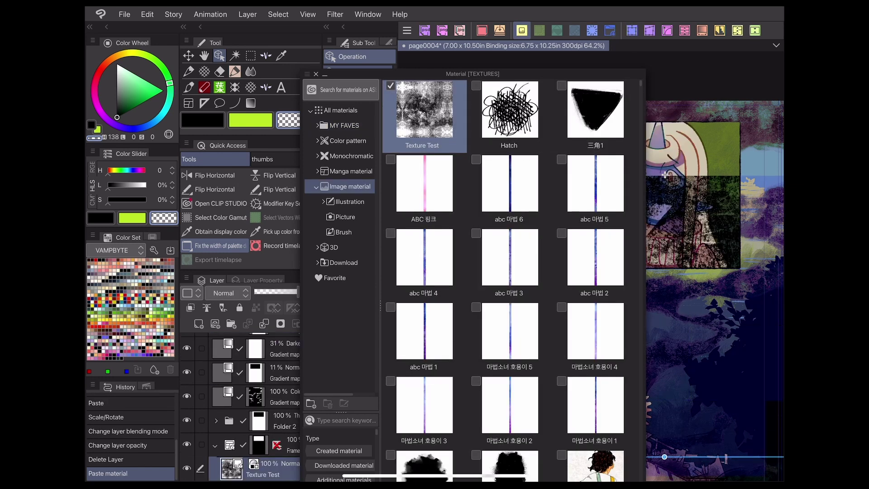
pyautogui.click(522, 30)
# Move the Texture Test layer to the top, shrink it to tile, and rotate it slightly counter-clockwise
pyautogui.moveTo(264, 469); pyautogui.dragTo(264, 343)
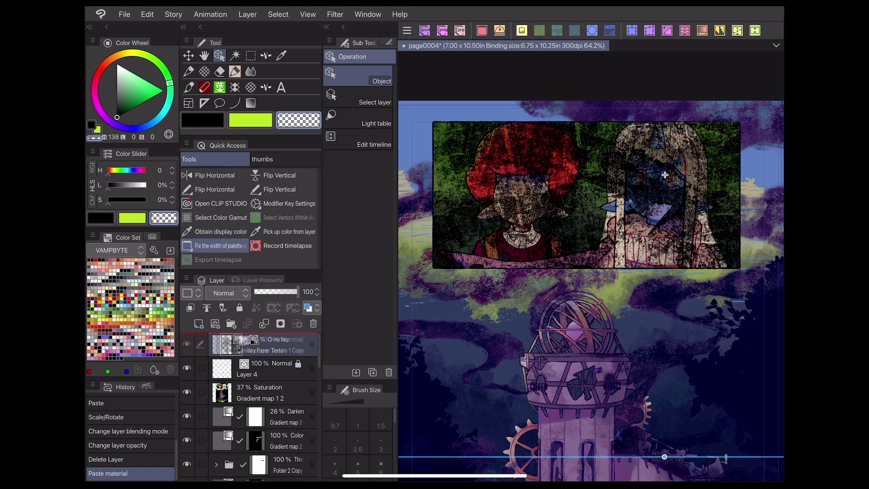
pyautogui.scroll(-3, 641, 165)
pyautogui.moveTo(641, 165)
pyautogui.mouseDown()
pyautogui.moveTo(464, 292)
pyautogui.moveTo(597, 159)
pyautogui.mouseUp()
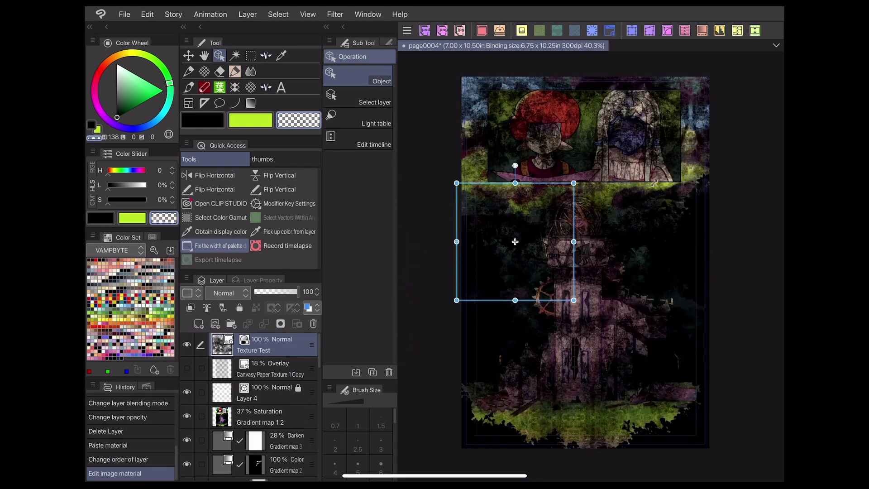
pyautogui.moveTo(528, 142); pyautogui.dragTo(500, 146)
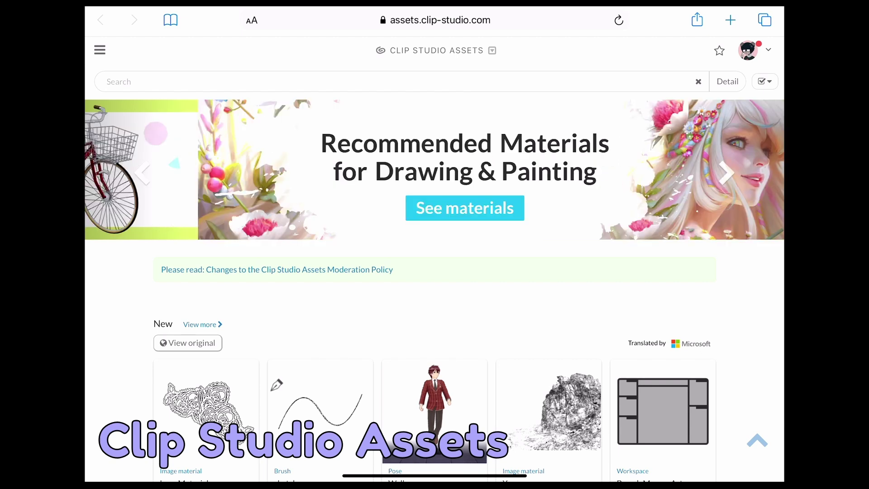
pyautogui.scroll(-1, 435, 292)
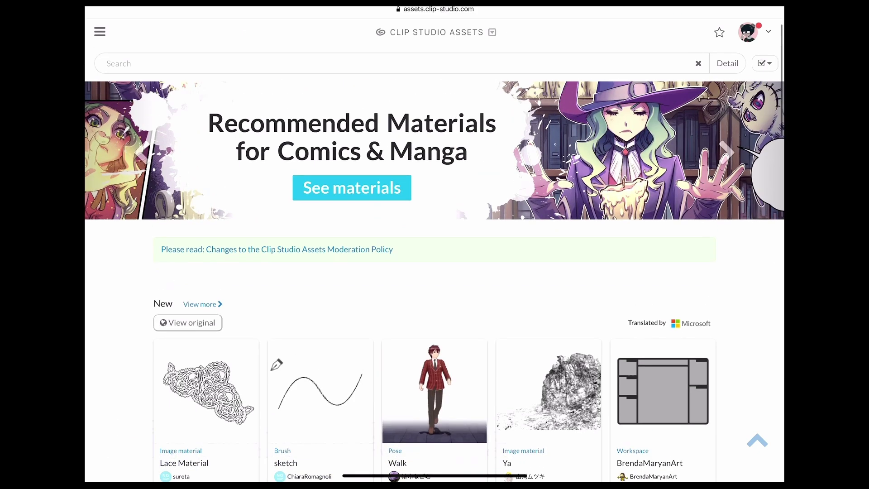
# Open the recommended Comics & Manga materials from the assets site banner
pyautogui.click(352, 187)
pyautogui.scroll(-5, 435, 271)
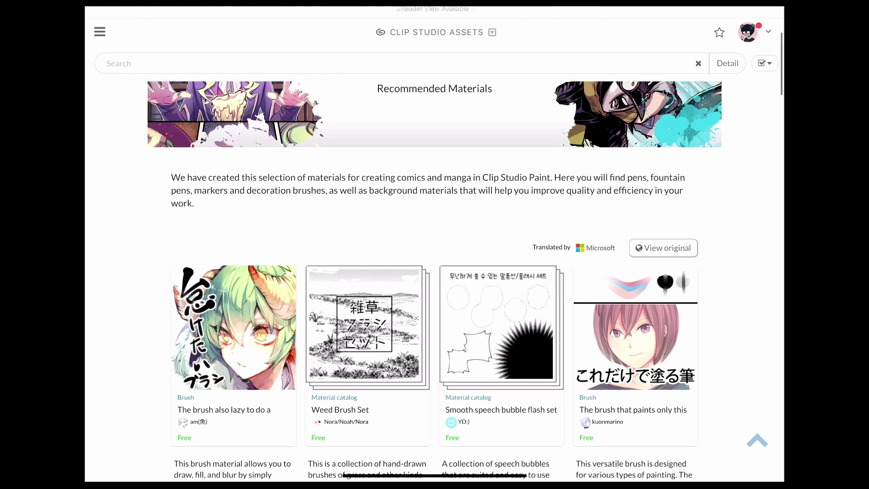
pyautogui.scroll(-3, 435, 271)
pyautogui.scroll(-1, 434, 272)
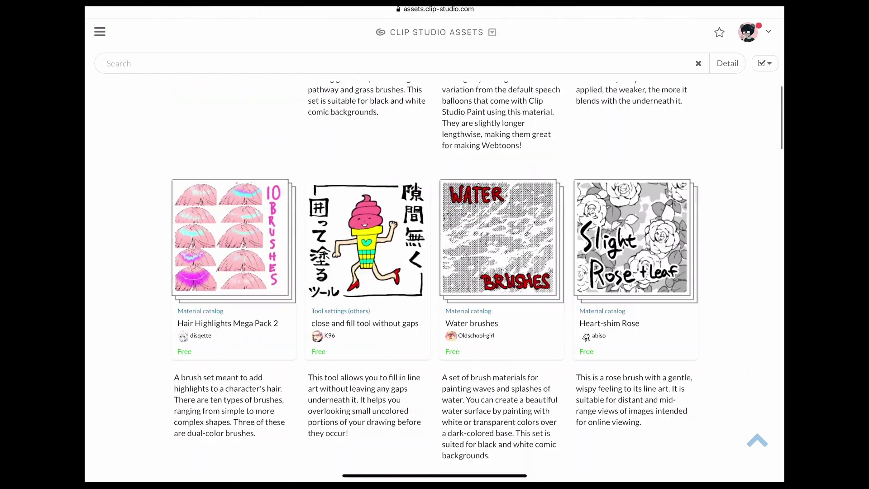
pyautogui.scroll(-2, 434, 271)
pyautogui.scroll(-3, 434, 272)
pyautogui.scroll(-4, 435, 272)
pyautogui.scroll(-5, 435, 271)
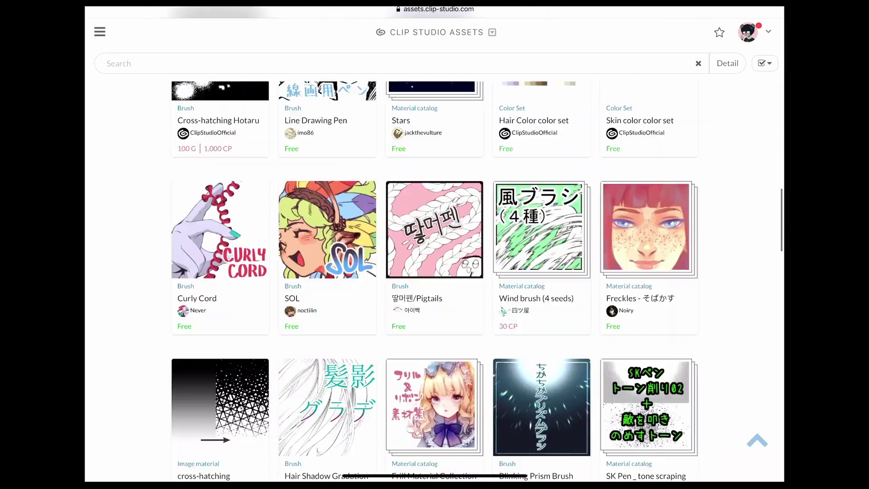
pyautogui.scroll(-3, 435, 272)
pyautogui.scroll(-4, 434, 272)
pyautogui.scroll(-3, 435, 272)
pyautogui.scroll(-3, 435, 272)
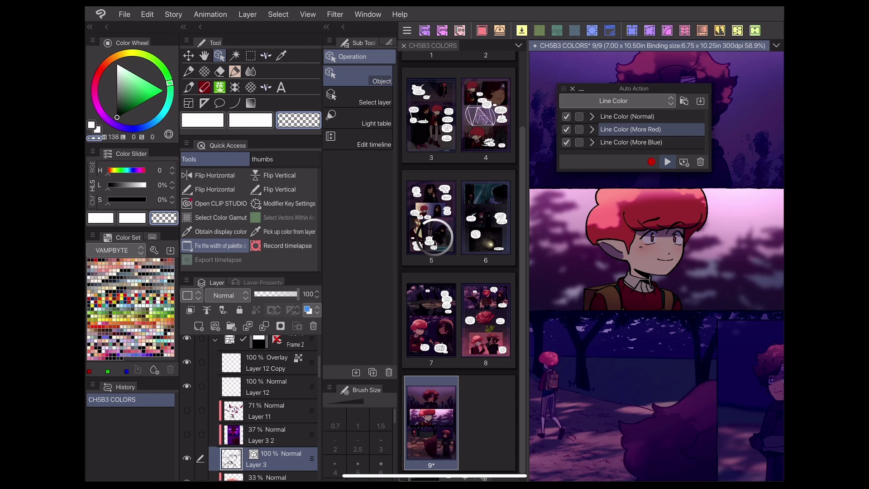
# Run Line Color (More Red), set Layer 3 3 to 81% opacity, and dock the Auto Action palette
pyautogui.click(667, 162)
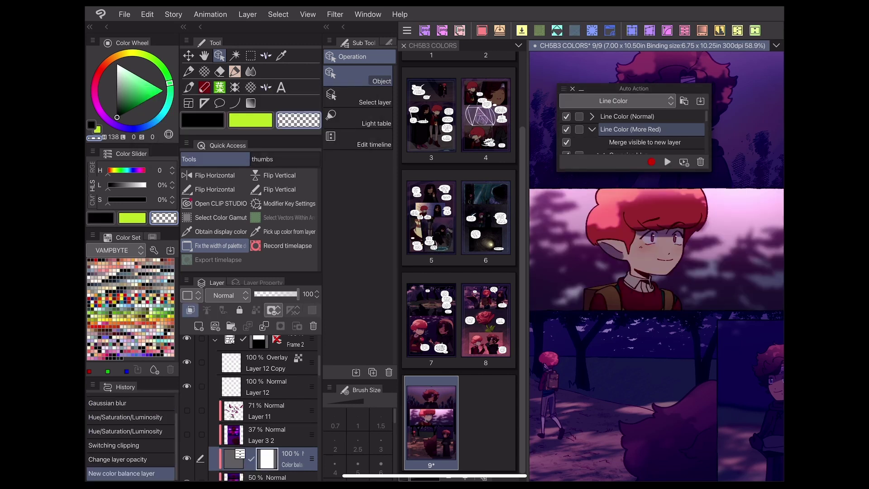
pyautogui.moveTo(711, 171); pyautogui.dragTo(719, 240)
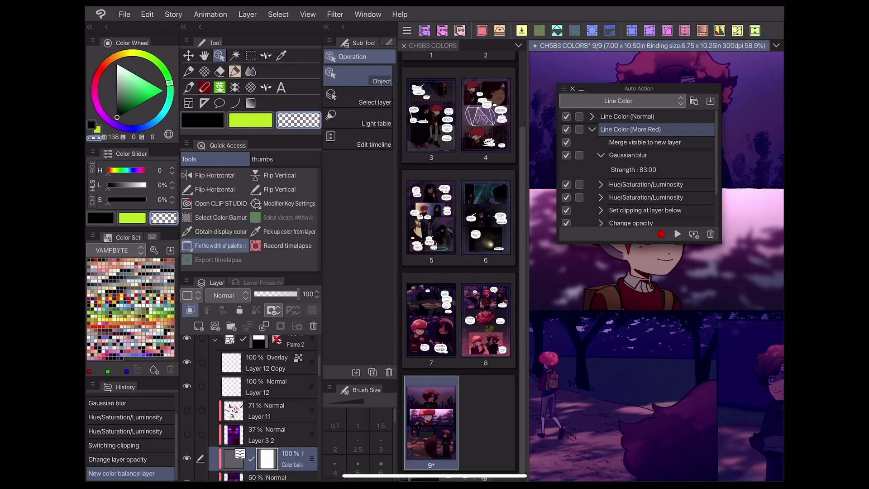
pyautogui.scroll(-2, 251, 407)
pyautogui.click(272, 430)
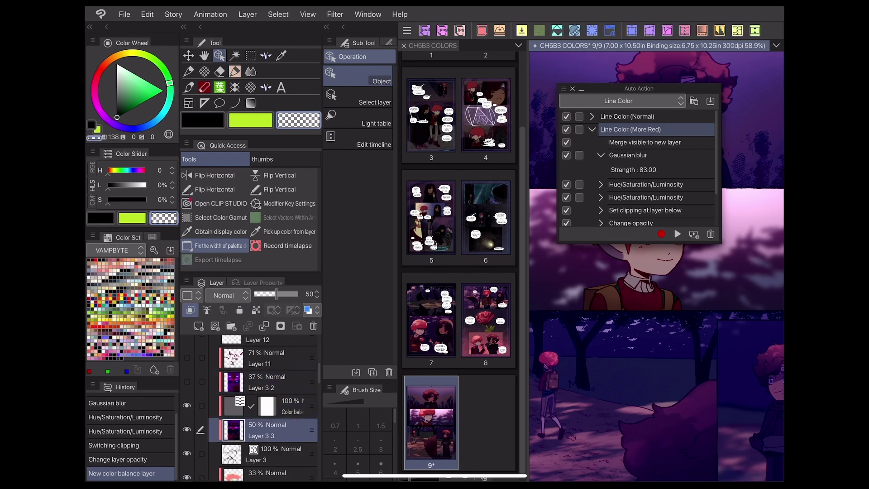
pyautogui.moveTo(295, 294); pyautogui.dragTo(286, 293)
pyautogui.moveTo(639, 88); pyautogui.dragTo(629, 42)
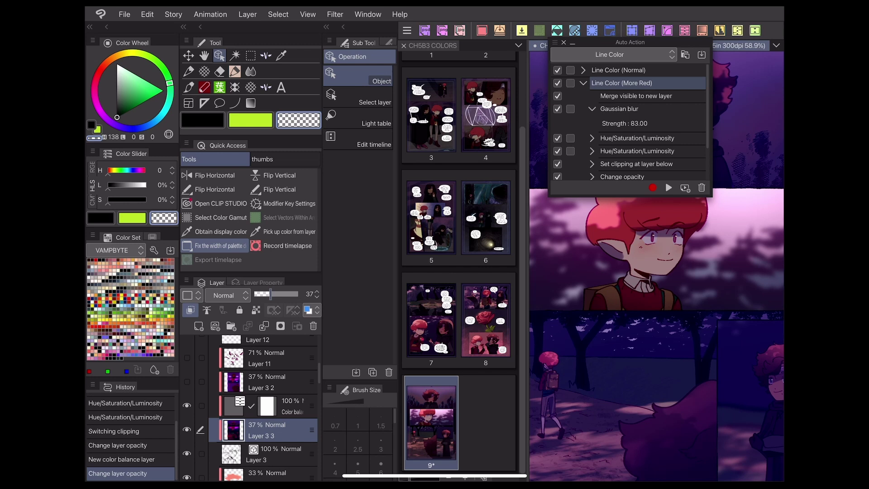
pyautogui.moveTo(256, 293); pyautogui.dragTo(292, 294)
pyautogui.moveTo(630, 43); pyautogui.dragTo(129, 388)
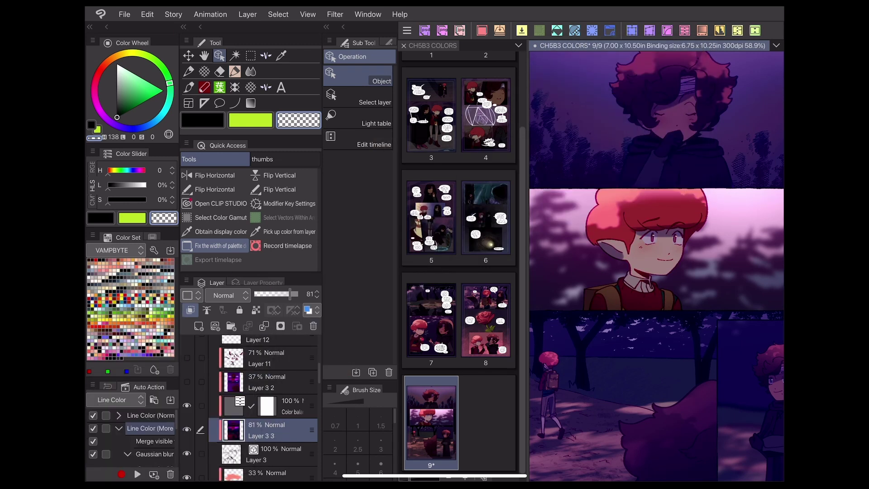